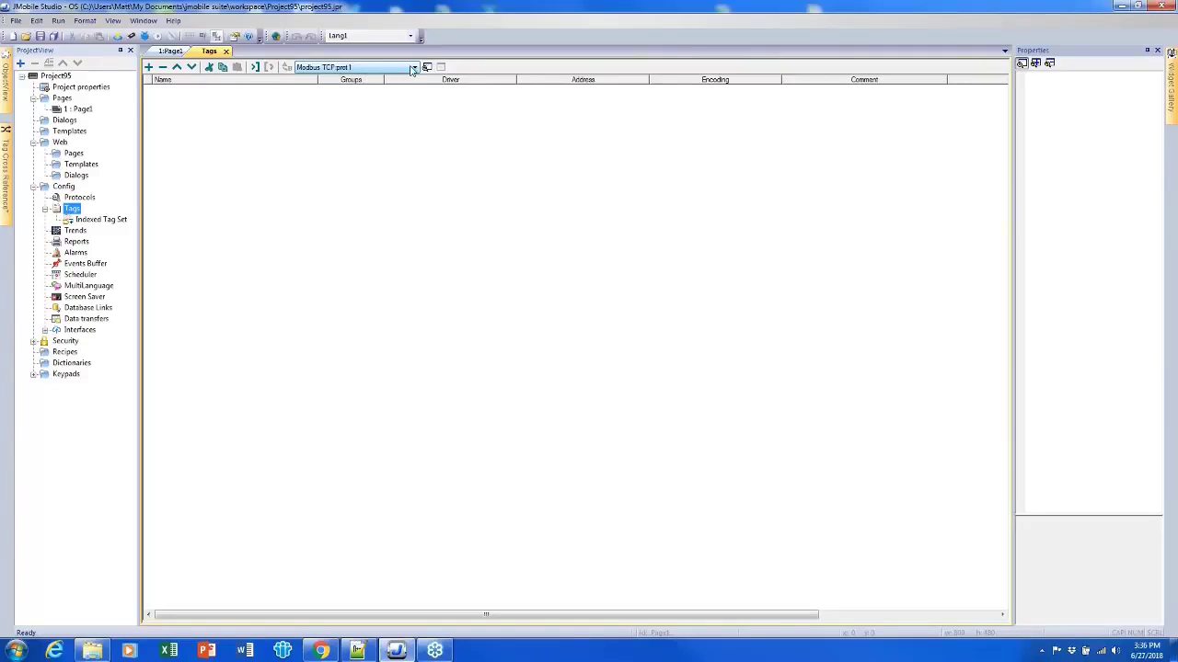
# Add Tag1 on Modbus TCP prot1 at Holding Register 400001 as unsignedShort
pyautogui.click(414, 68)
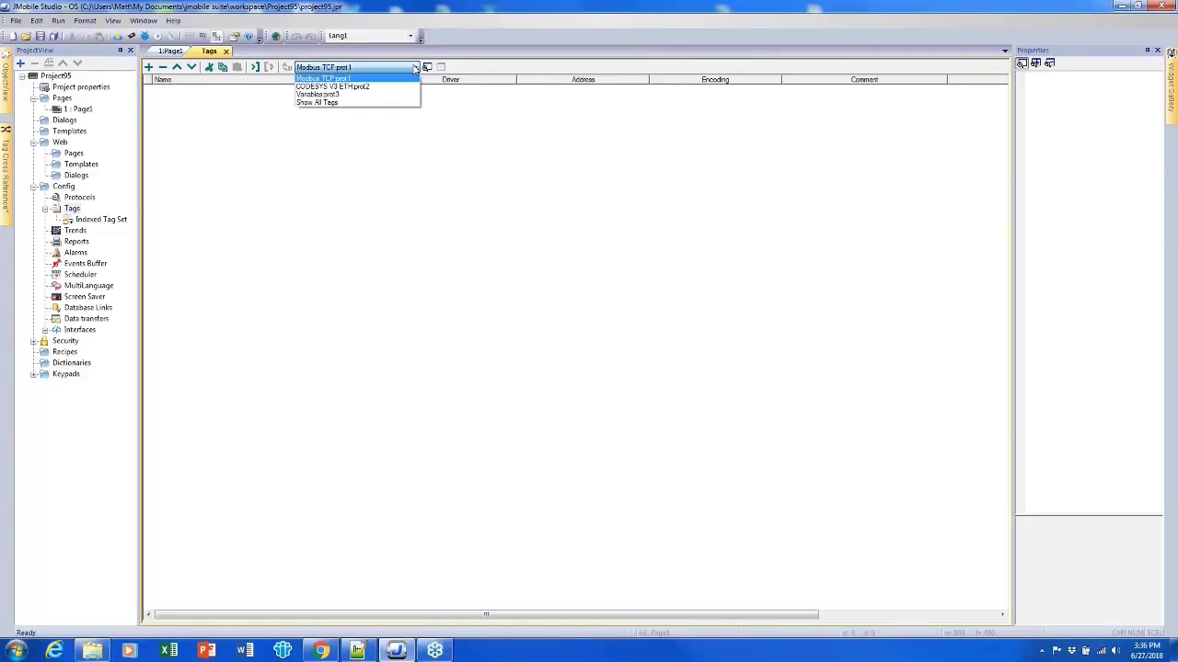
pyautogui.click(335, 79)
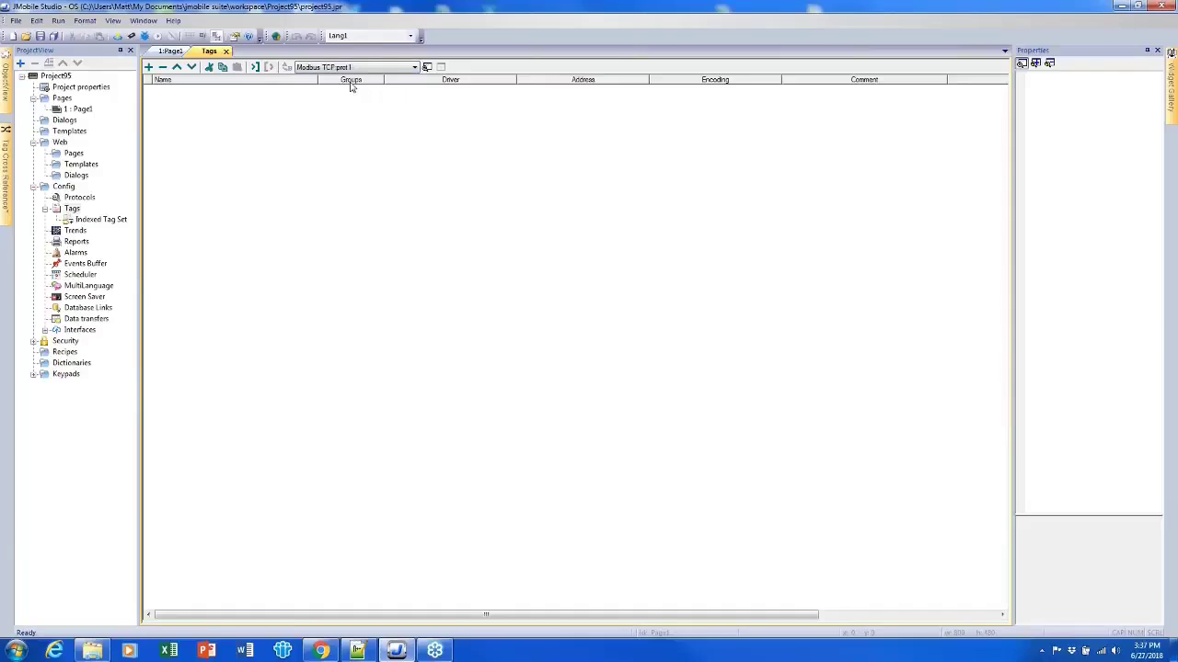
pyautogui.click(149, 68)
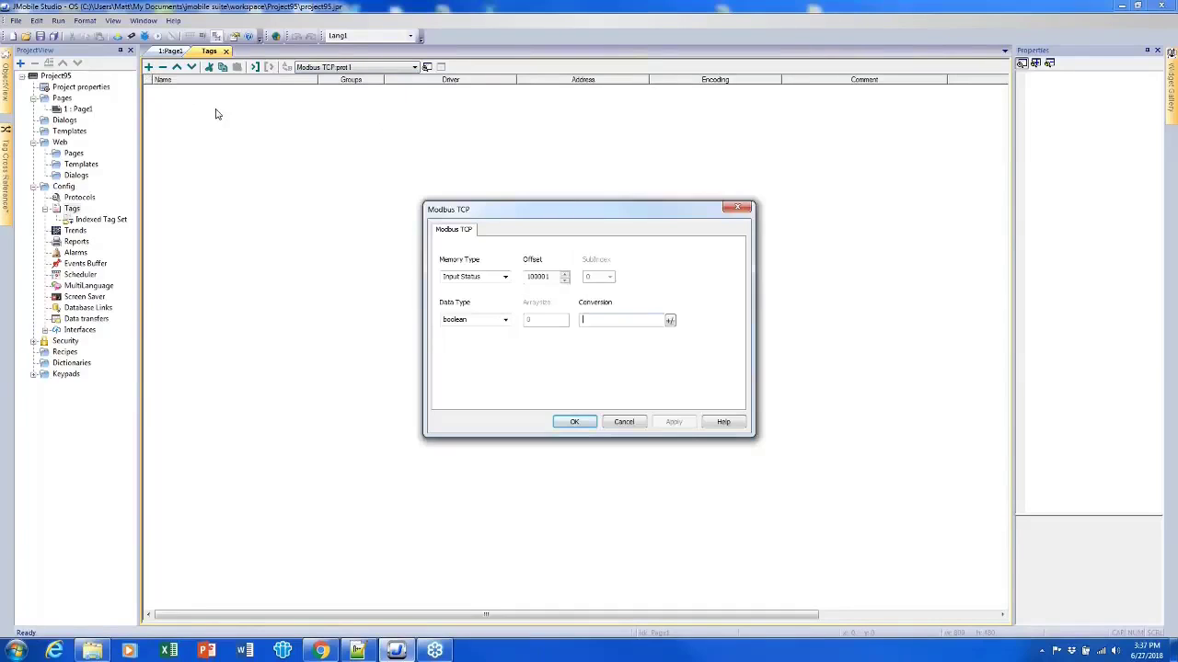
pyautogui.moveTo(572, 208); pyautogui.dragTo(543, 149)
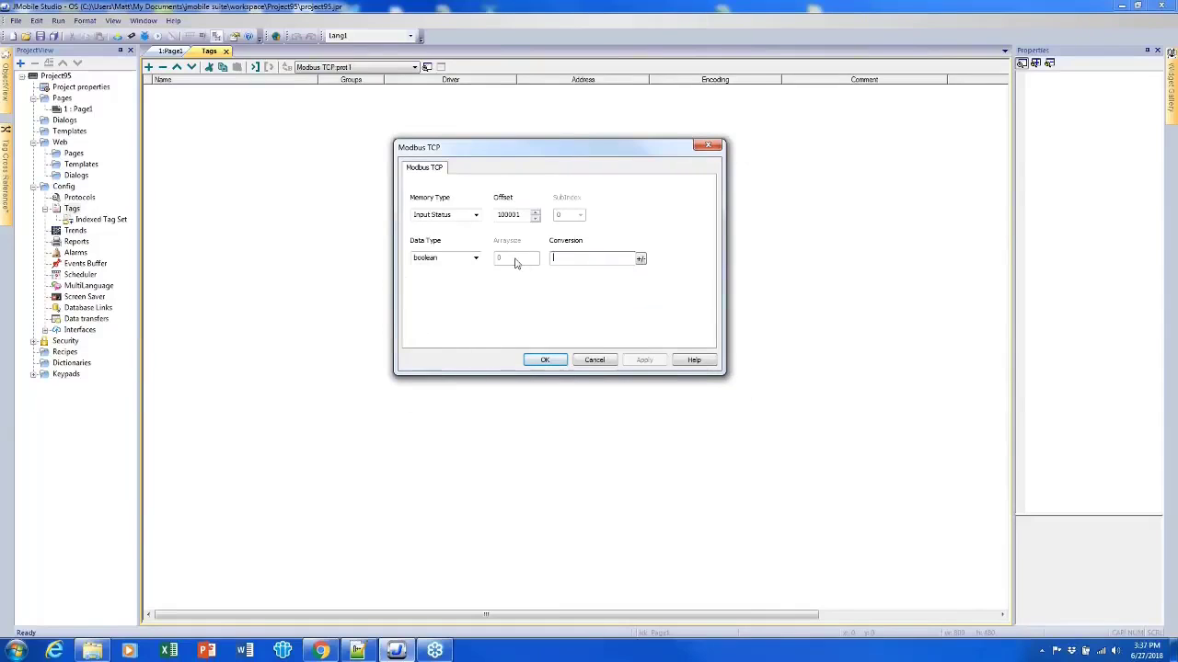
pyautogui.click(476, 216)
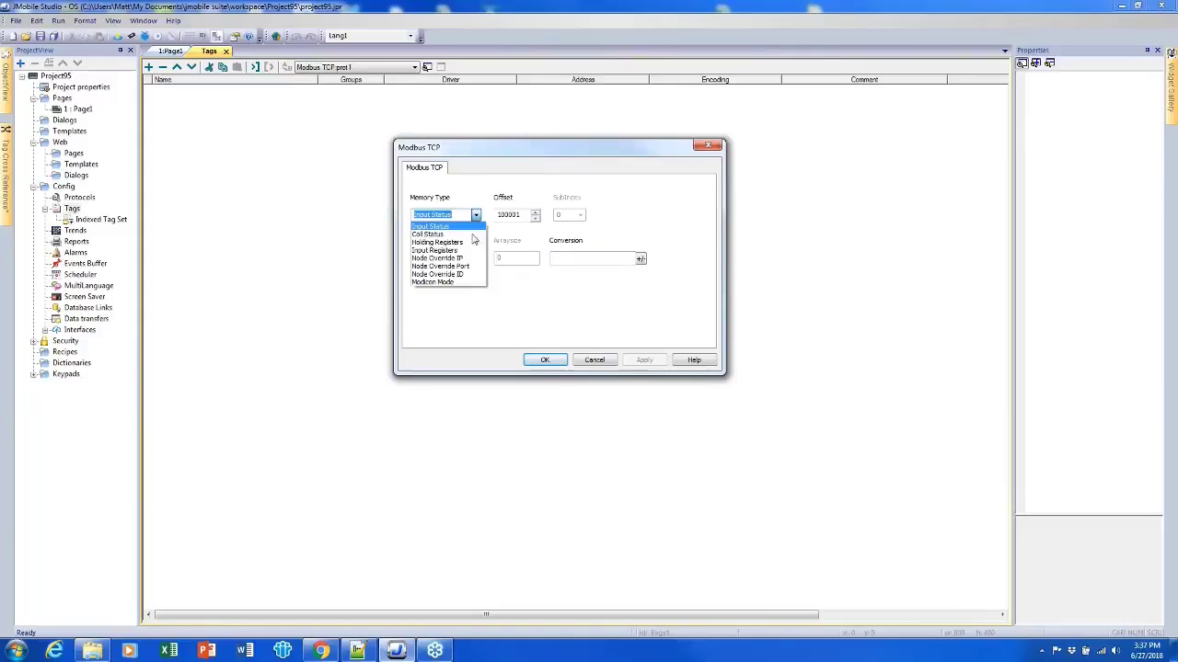
pyautogui.click(474, 243)
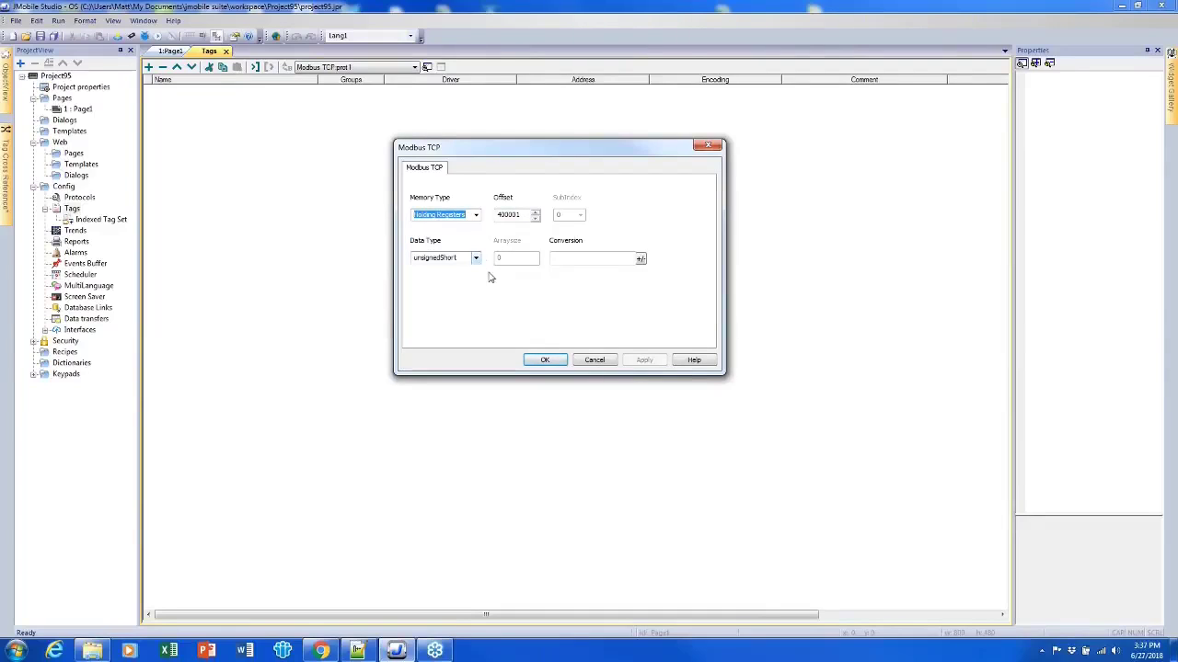
pyautogui.click(545, 360)
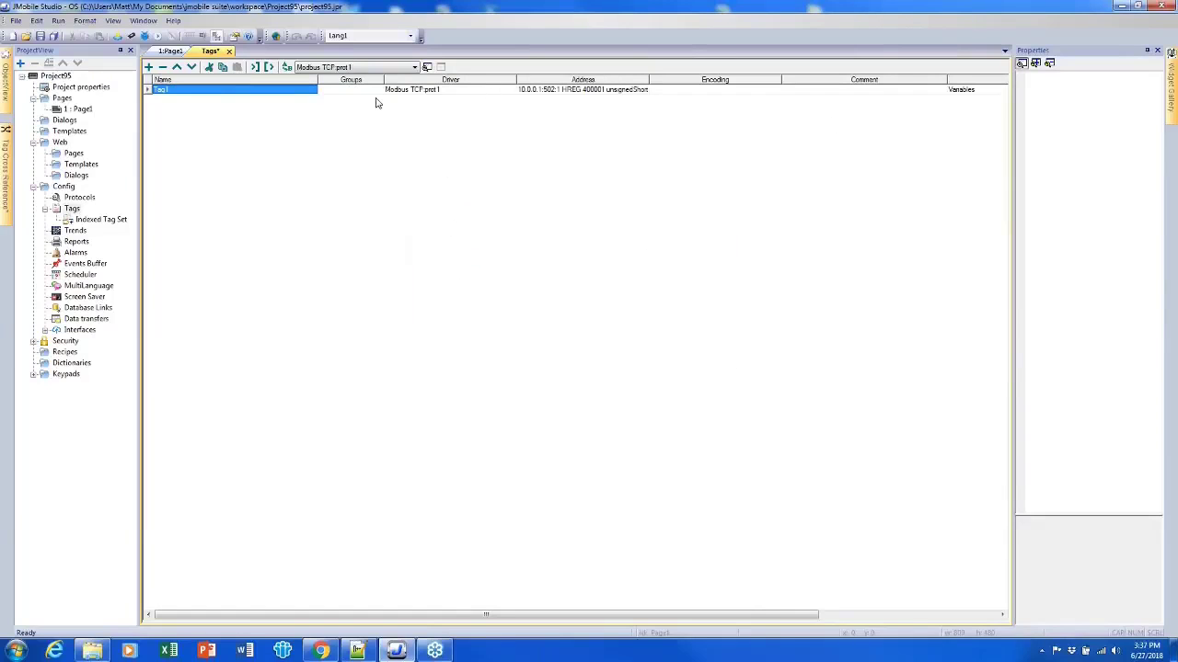
# Rename Tag1 to short1
pyautogui.doubleClick(165, 92)
pyautogui.write('short1')
pyautogui.press('Return')
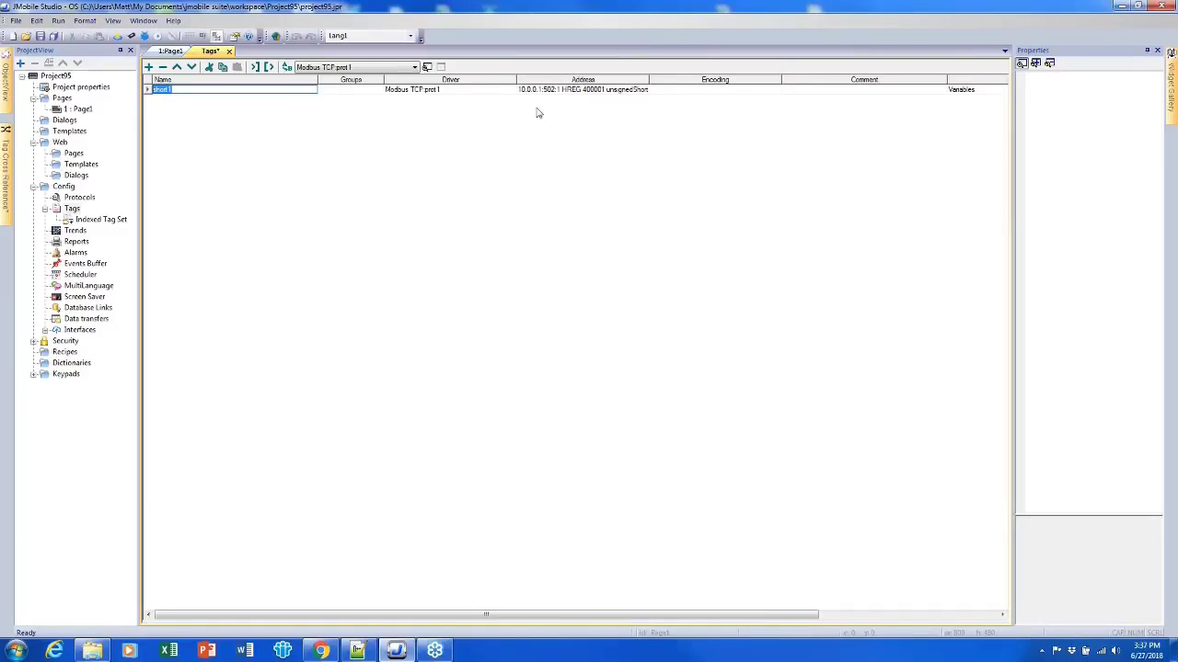
# Change short1's data type from unsignedShort to short
pyautogui.click(602, 90)
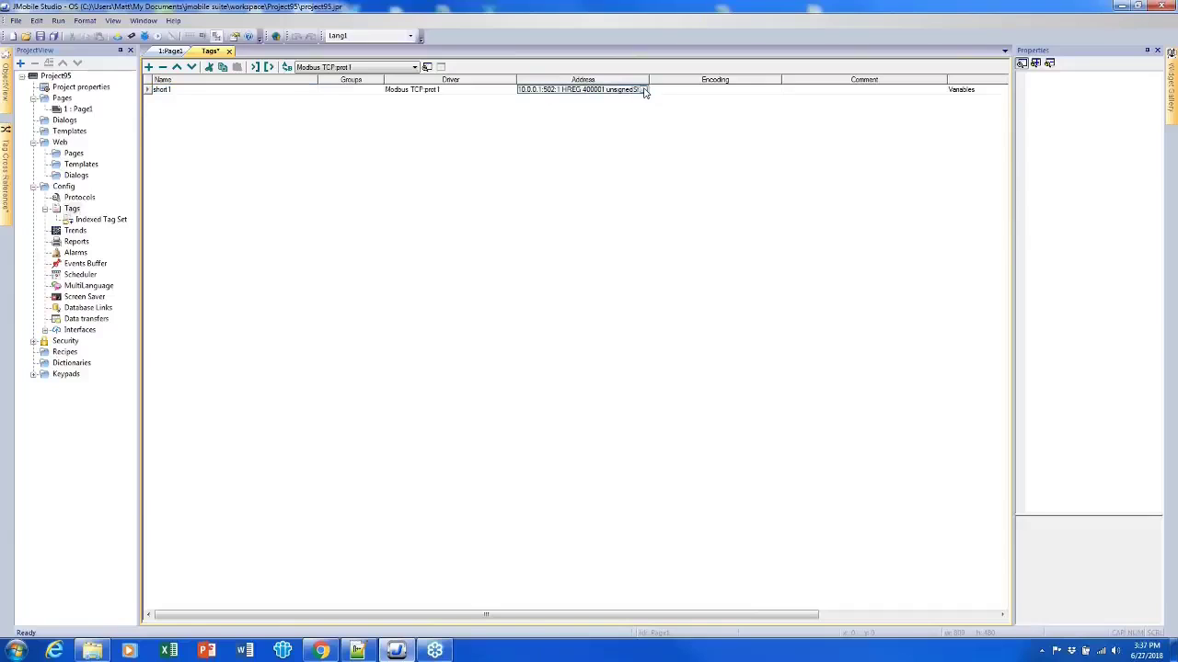
pyautogui.click(644, 90)
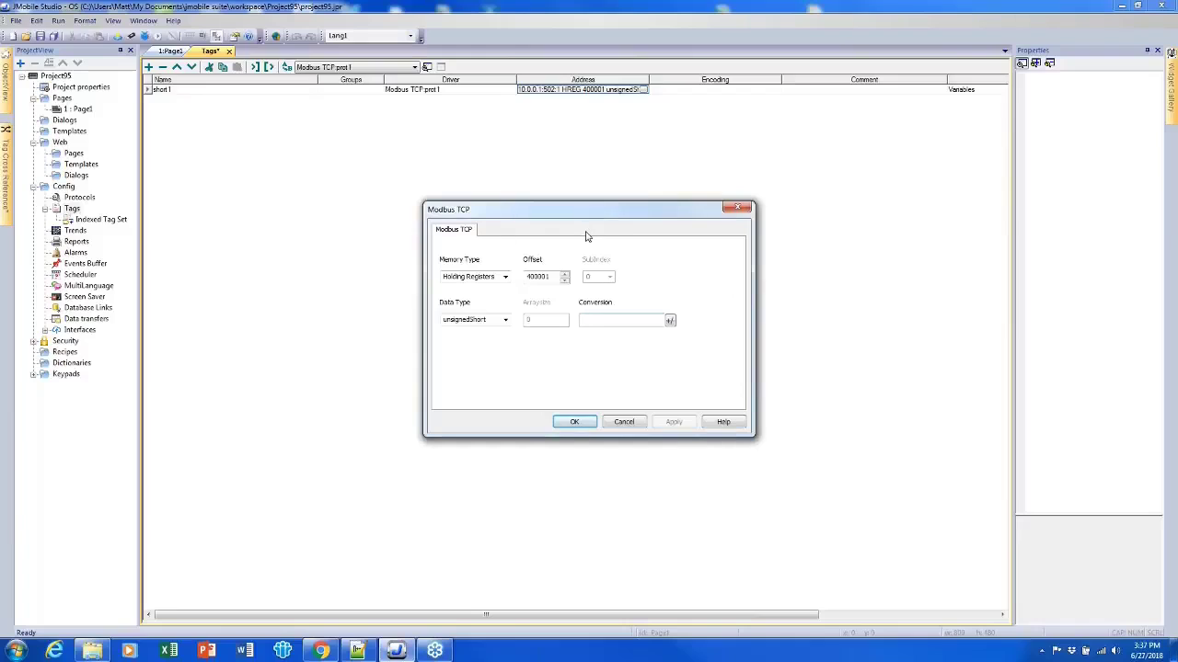
pyautogui.click(506, 320)
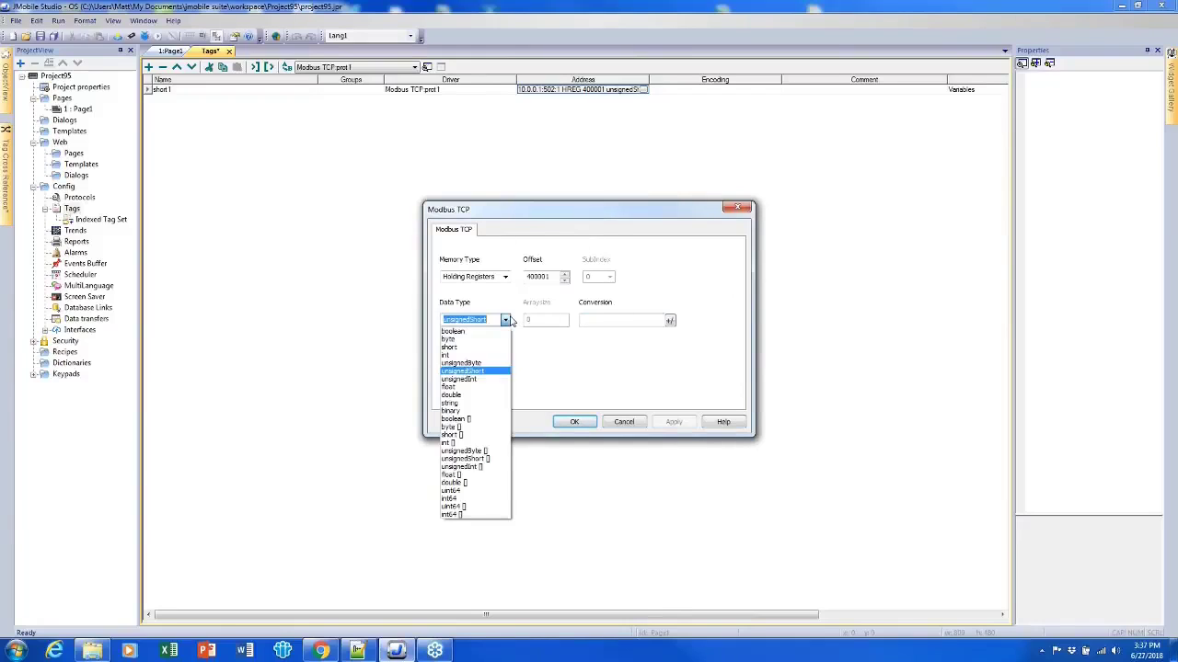
pyautogui.click(497, 347)
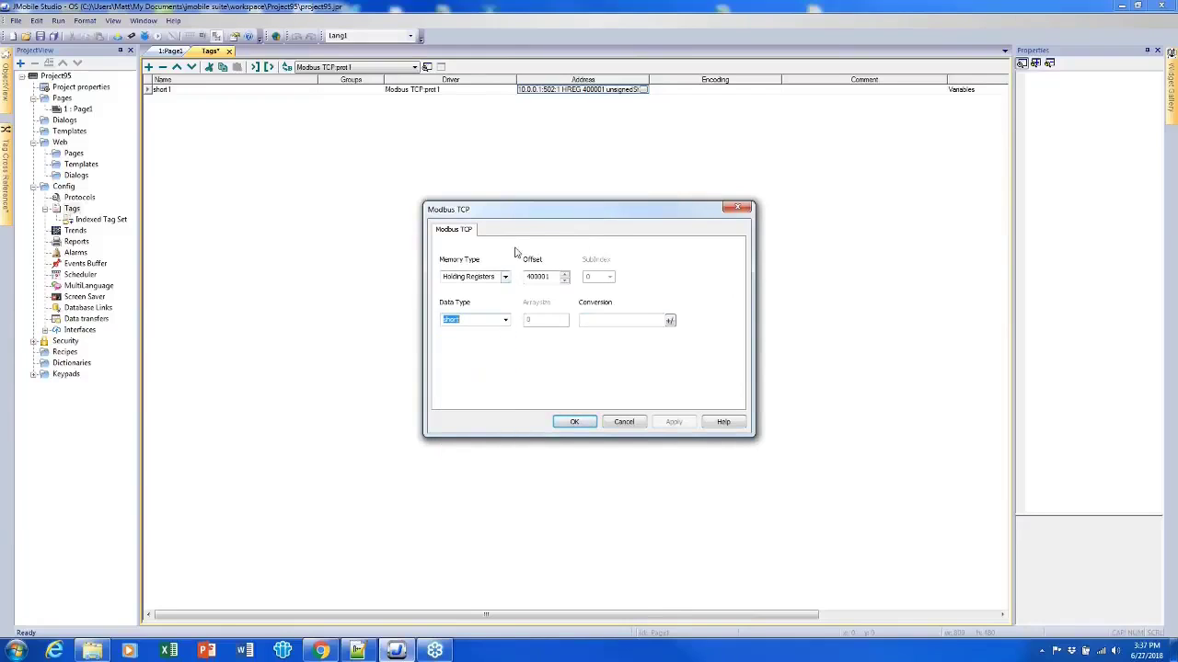
pyautogui.click(577, 424)
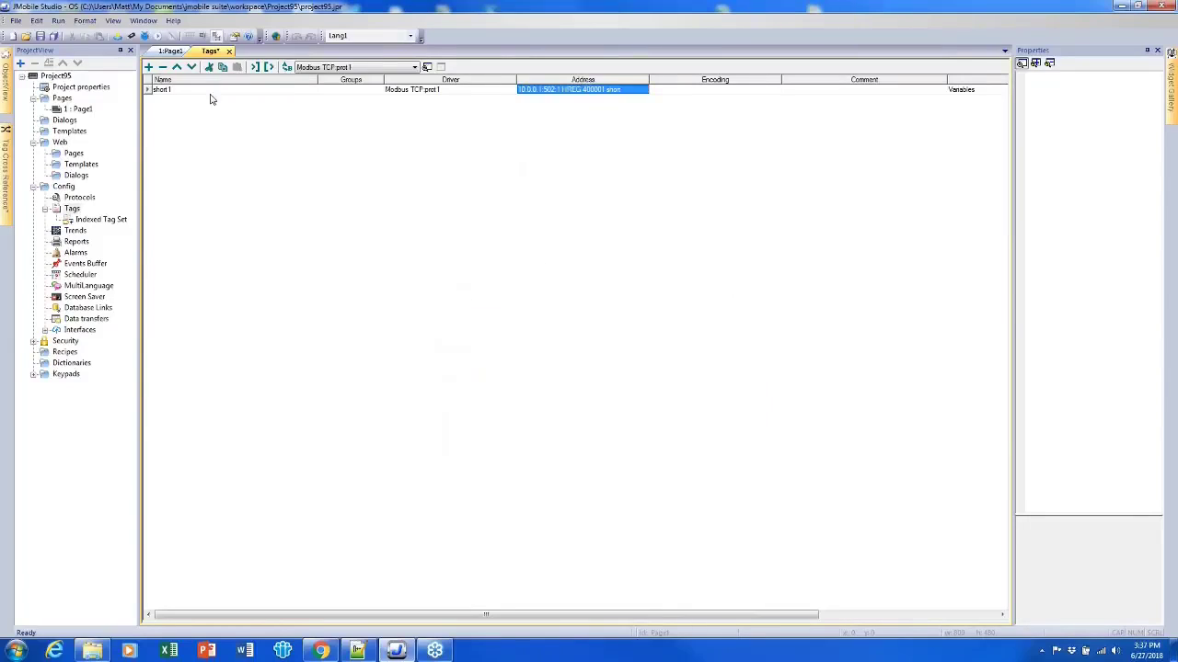
# Add a second tag at Holding Register 400002 and name it short2
pyautogui.click(149, 67)
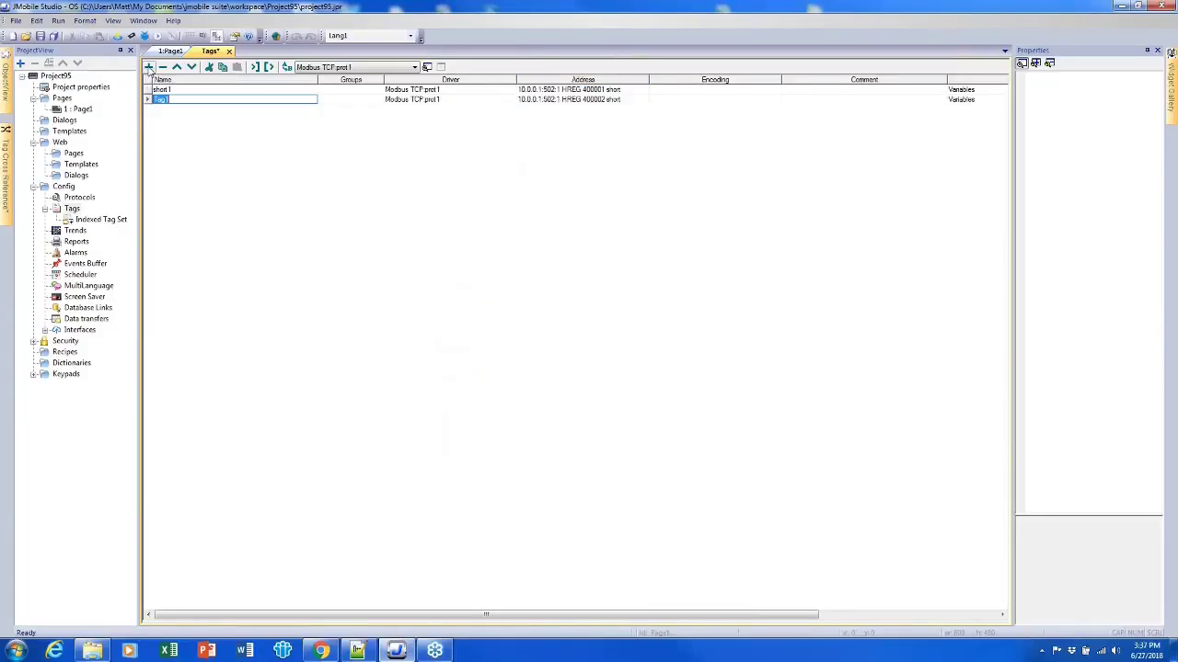
pyautogui.click(596, 103)
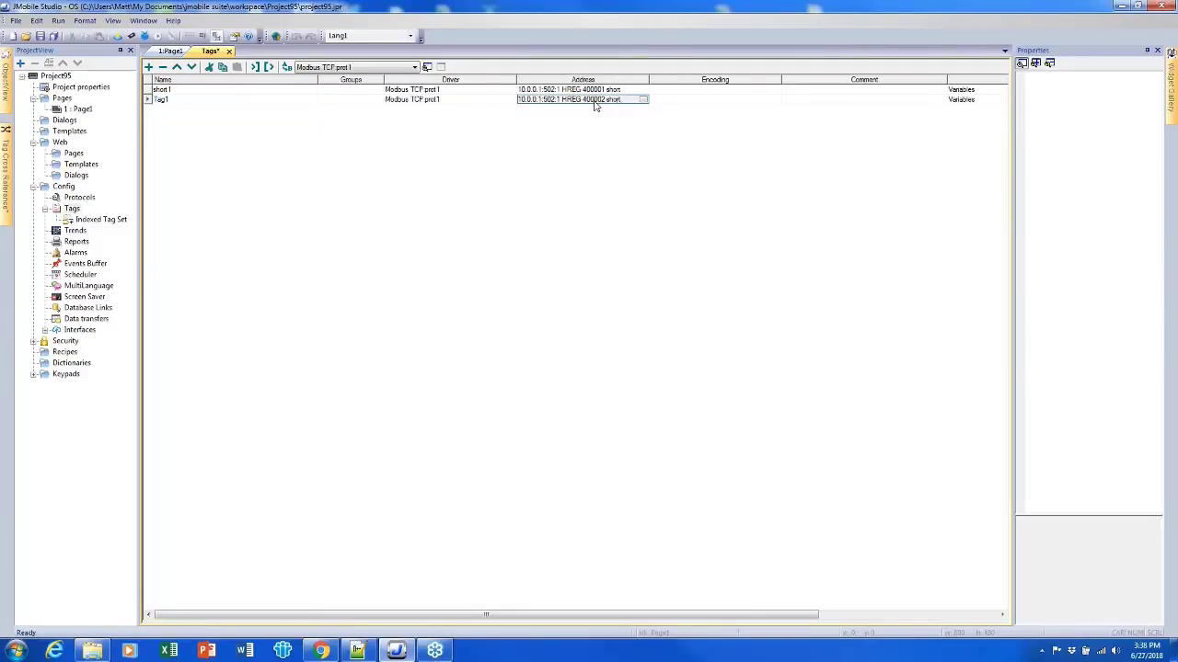
pyautogui.doubleClick(167, 102)
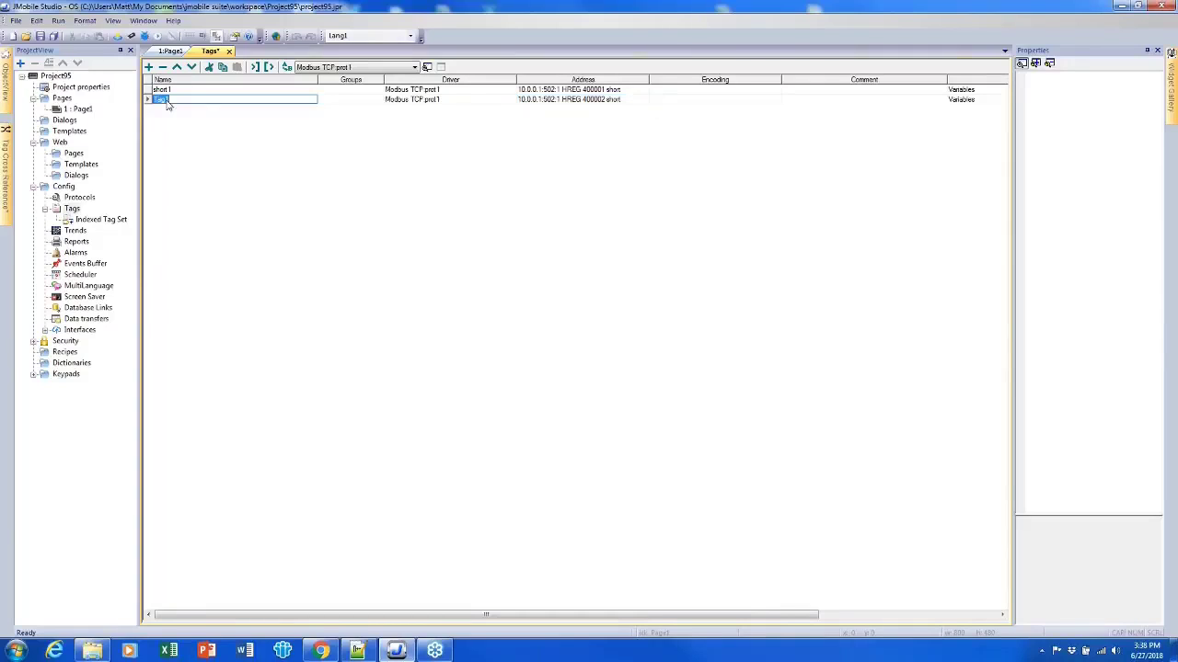
pyautogui.write('short2')
pyautogui.press('Return')
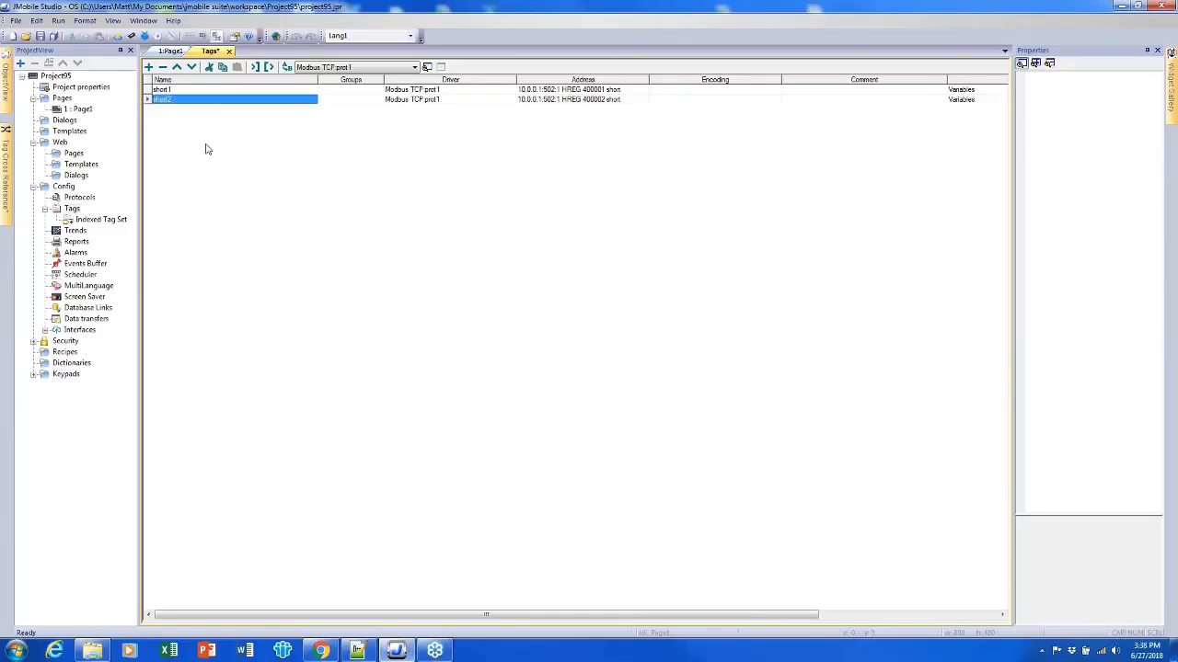
# Save, filter to Variables prot3, and add boolean Variables tags
pyautogui.click(50, 35)
pyautogui.click(401, 68)
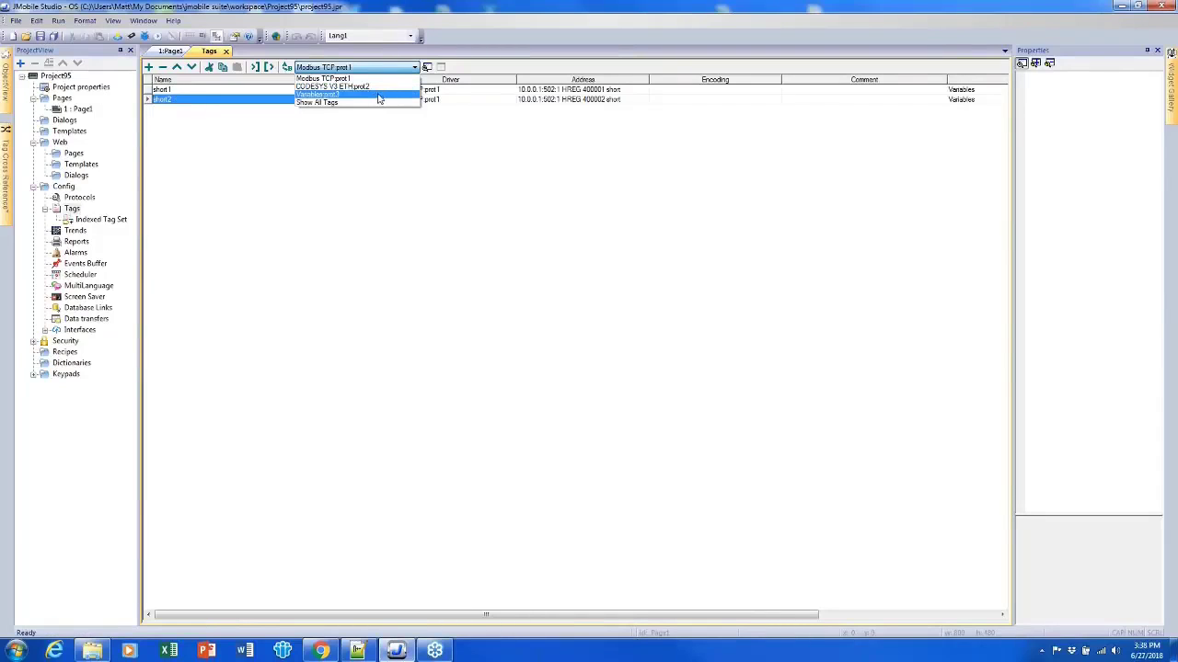
pyautogui.click(379, 99)
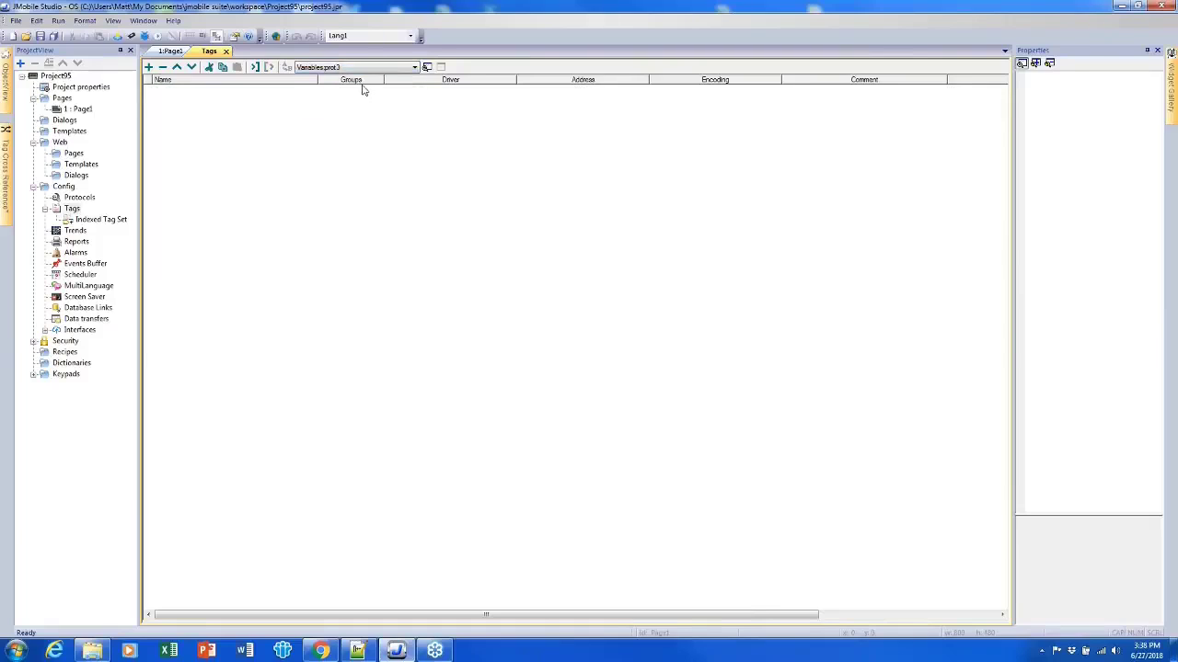
pyautogui.click(148, 68)
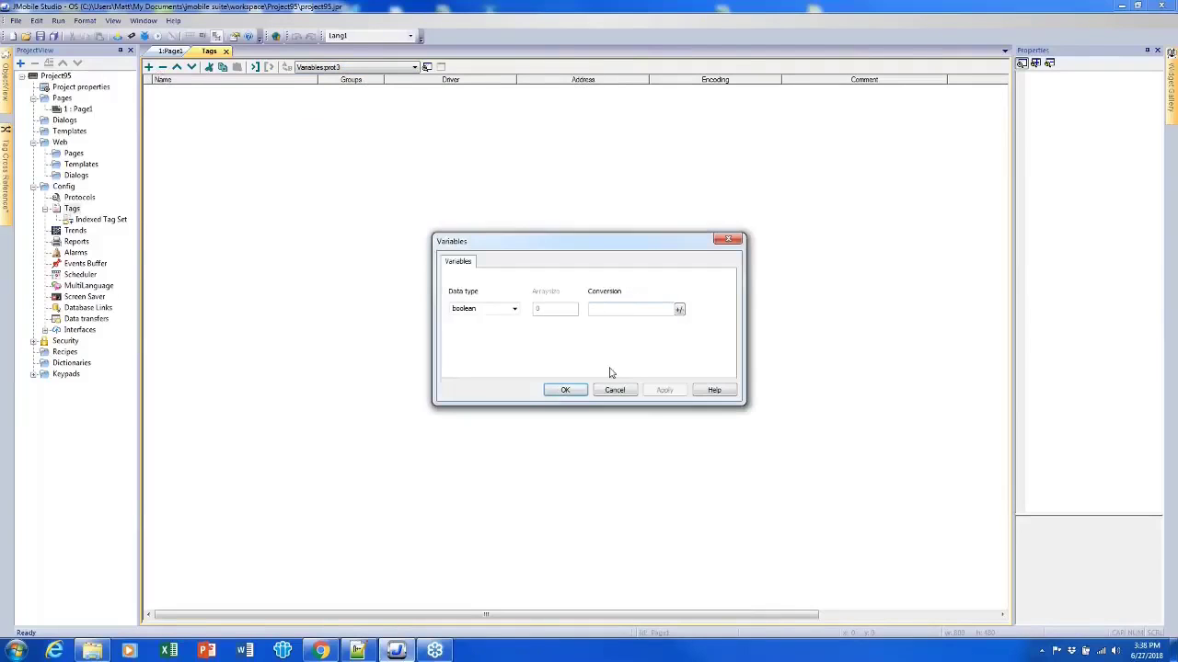
pyautogui.click(565, 390)
pyautogui.click(148, 67)
pyautogui.click(148, 67)
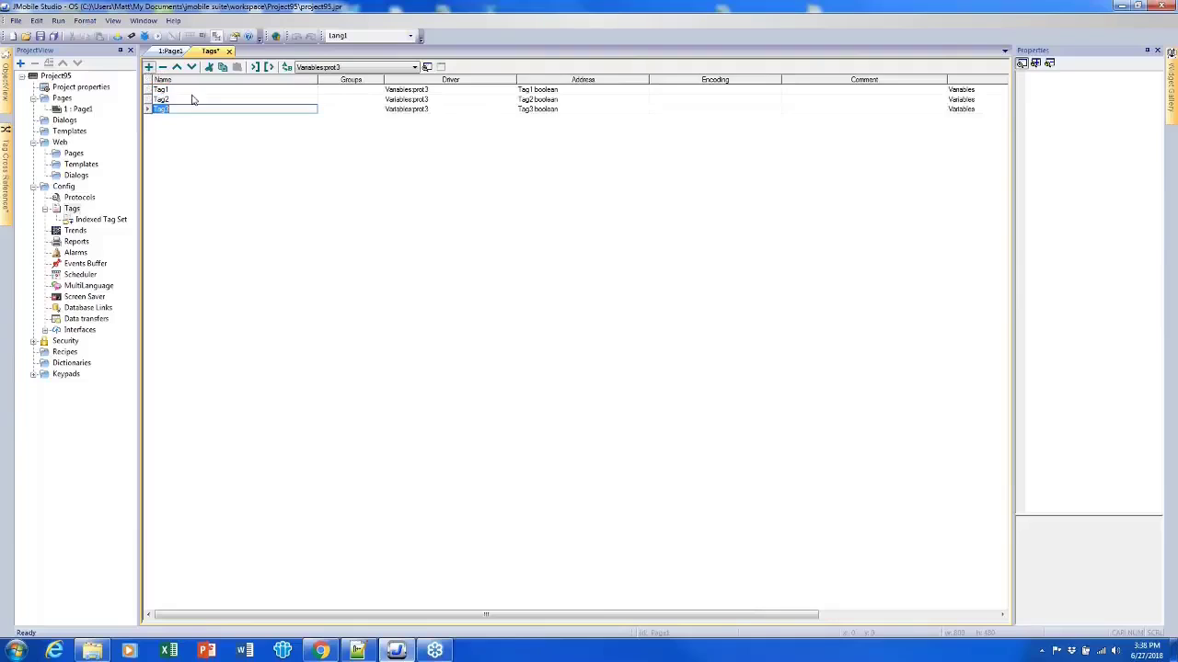
pyautogui.click(148, 68)
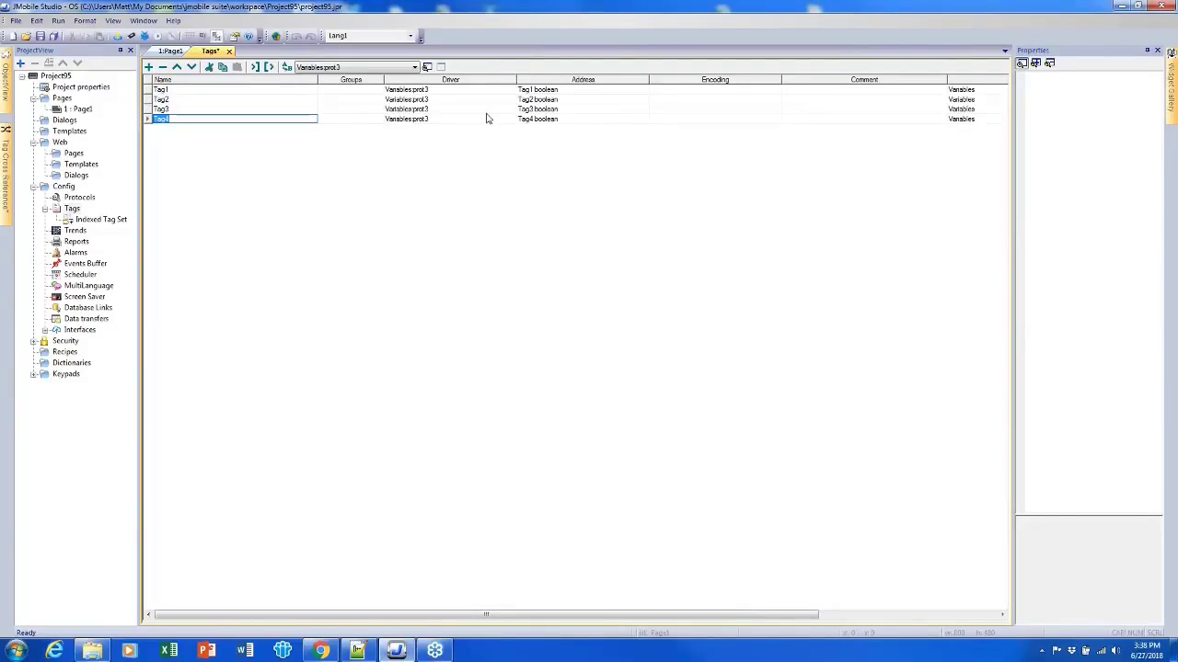
# Change Tag4's data type to int
pyautogui.click(557, 120)
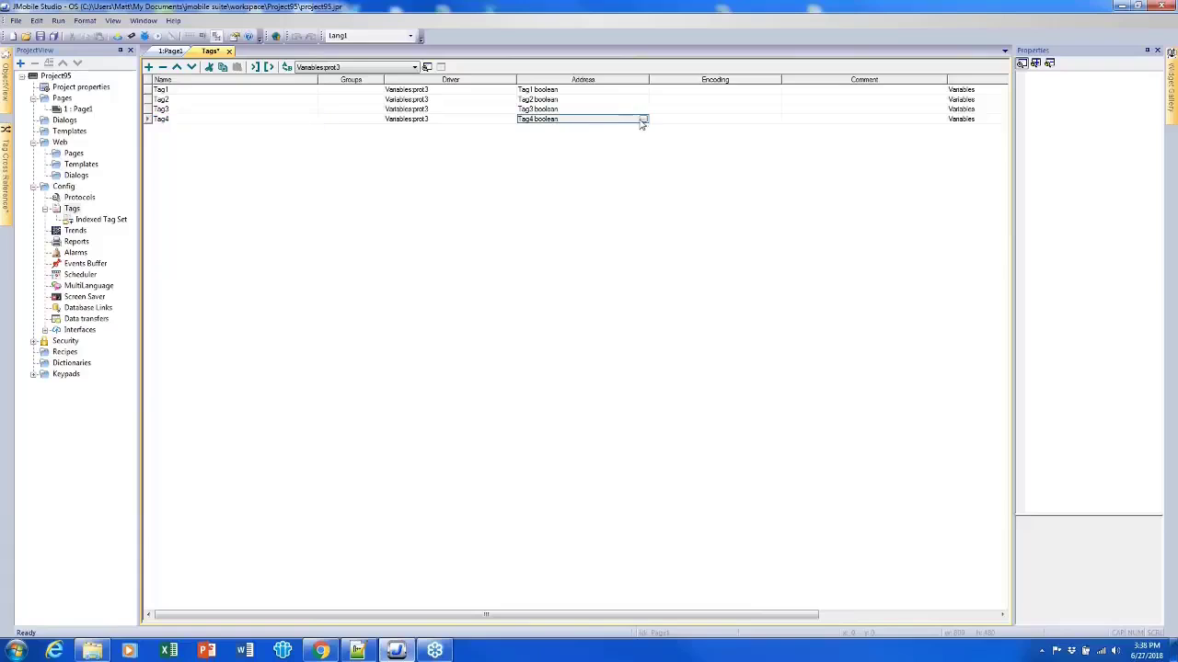
pyautogui.click(643, 120)
pyautogui.click(515, 309)
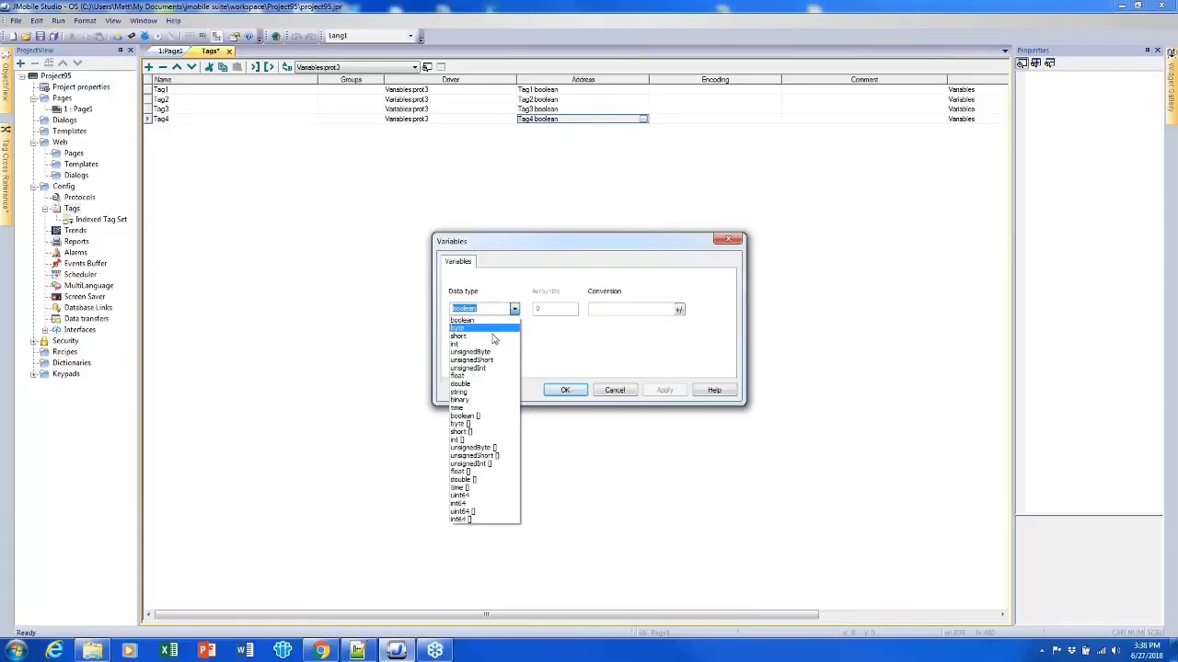
pyautogui.click(491, 344)
pyautogui.click(565, 390)
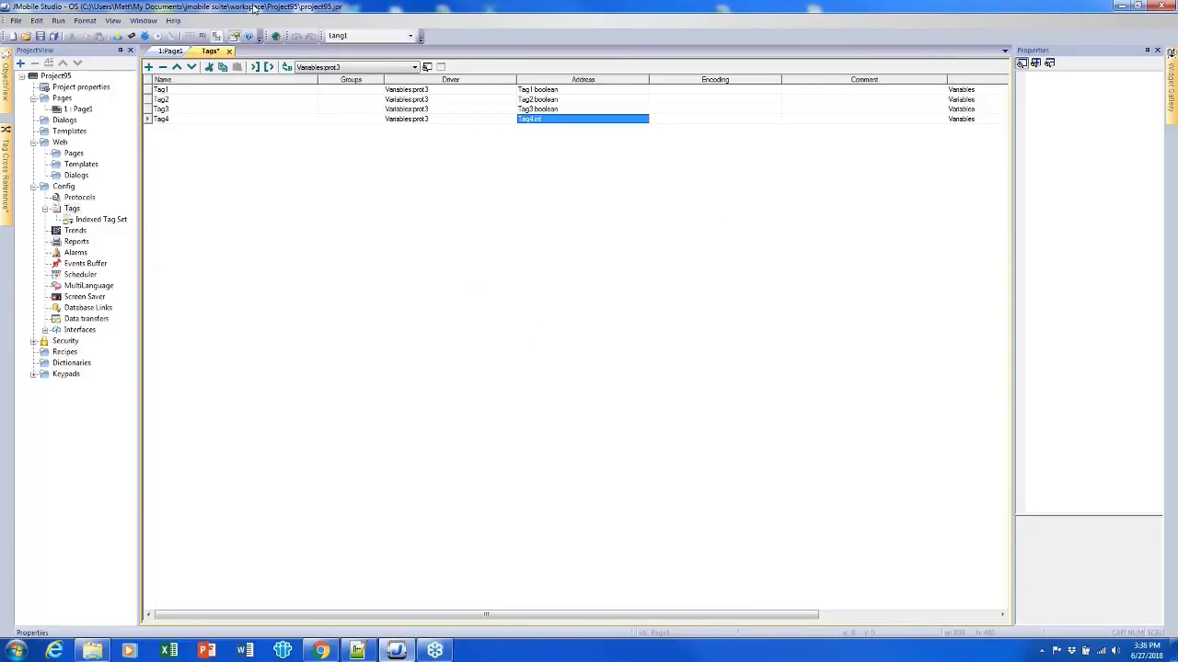
# Add two more int Variables tags, up to Tag7, and open Tag7's address settings
pyautogui.click(148, 67)
pyautogui.click(148, 67)
pyautogui.click(148, 67)
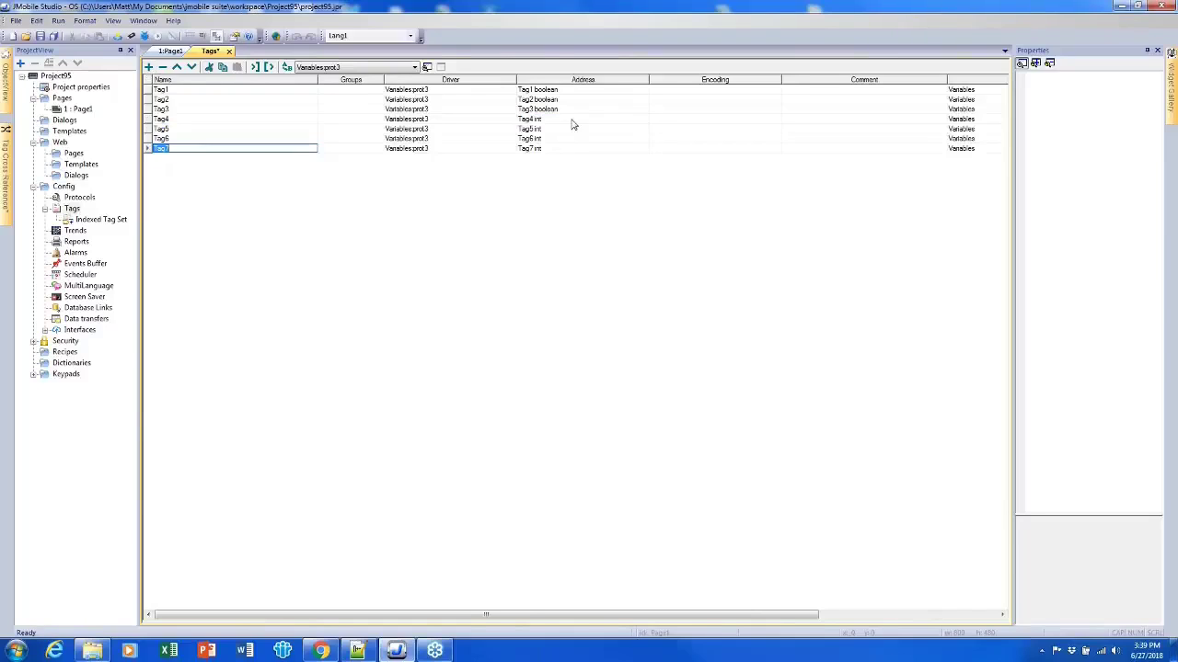
pyautogui.click(641, 151)
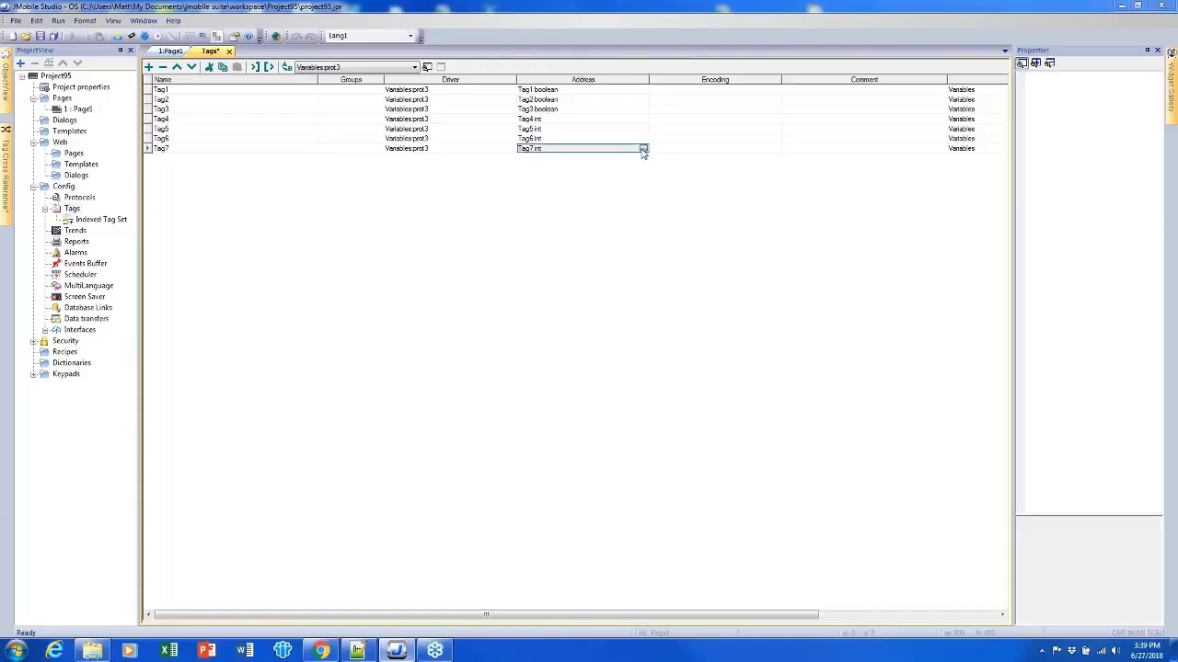
pyautogui.click(643, 149)
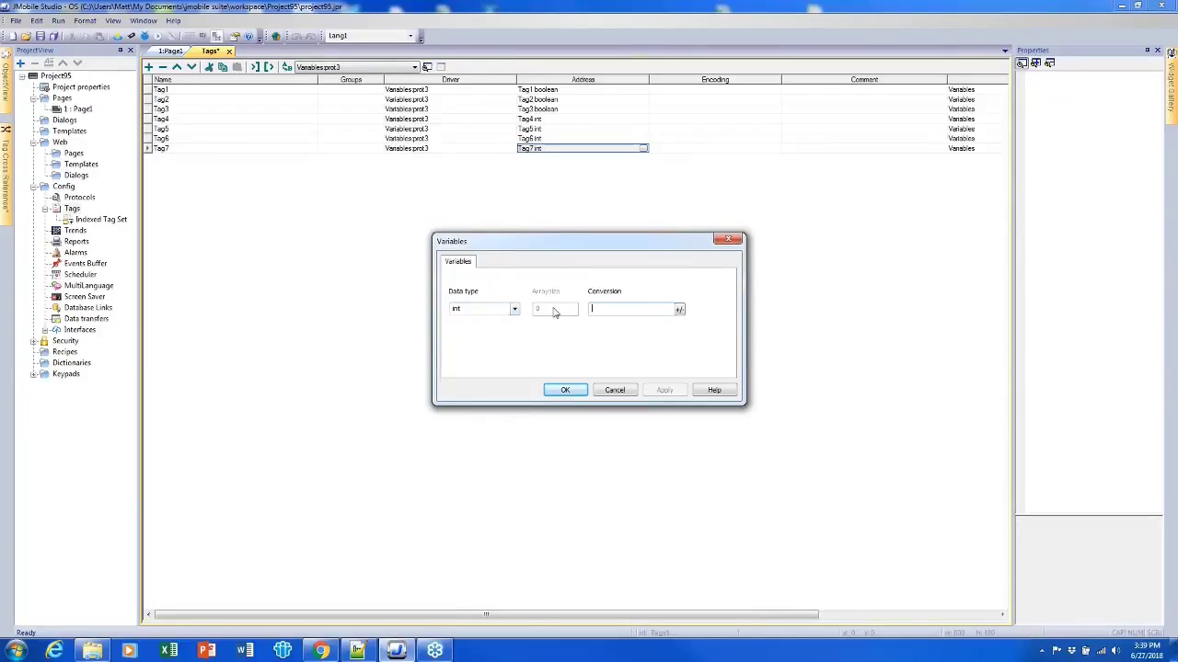
# Make Tag7 a string with array size 20 and save the project
pyautogui.click(514, 310)
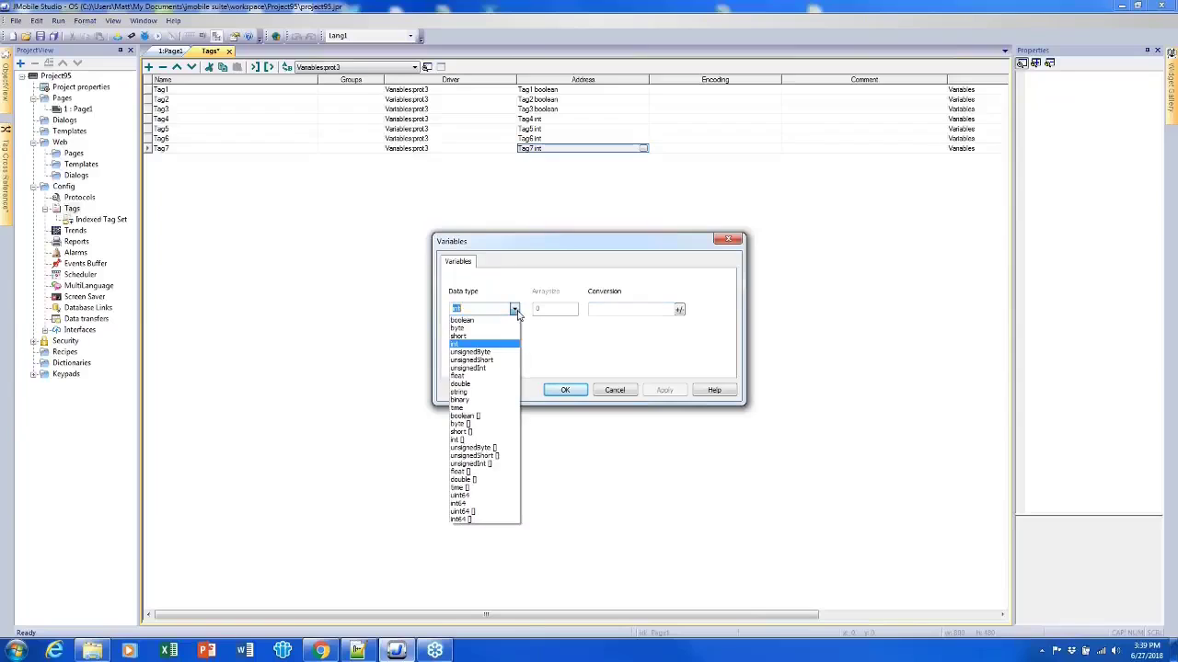
pyautogui.click(495, 432)
pyautogui.click(514, 309)
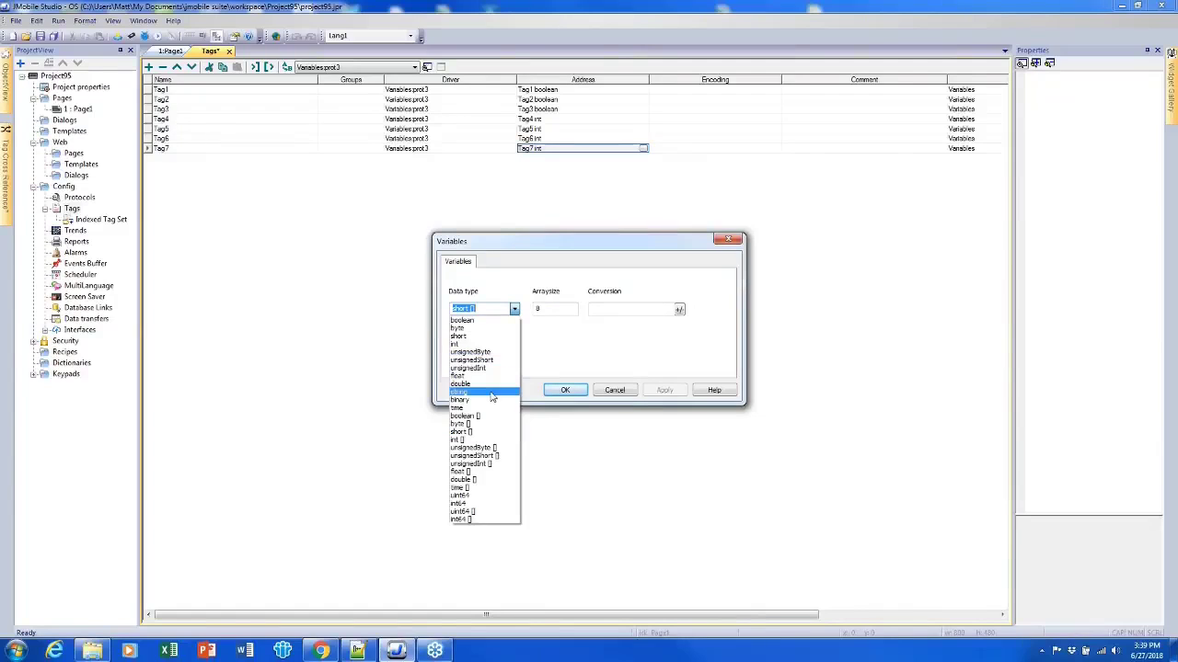
pyautogui.click(492, 393)
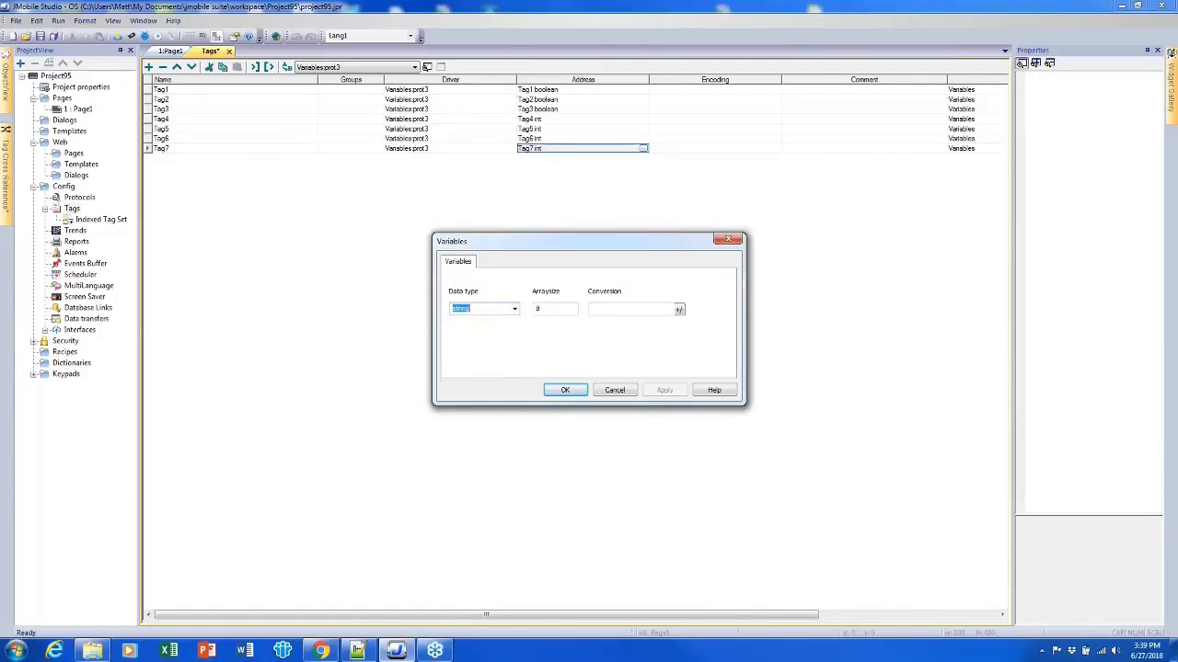
pyautogui.click(567, 309)
pyautogui.click(571, 391)
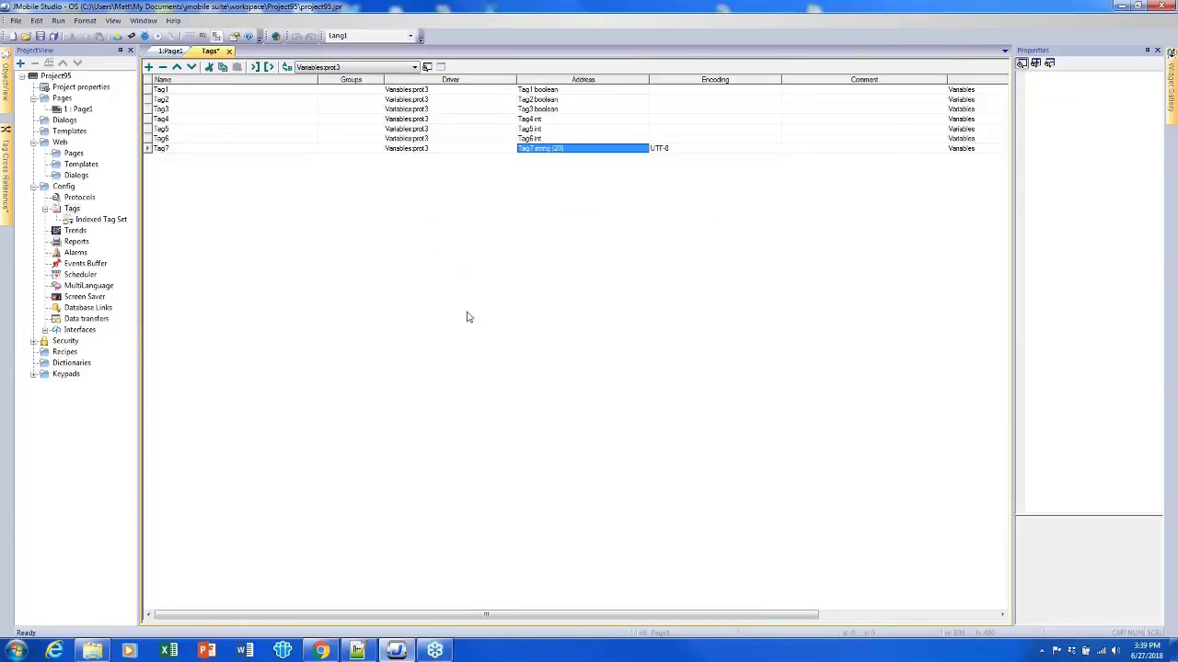
pyautogui.click(53, 35)
pyautogui.click(327, 70)
# Filter the tag table to show only CODESYS V3 ETH prot2 tags
pyautogui.click(349, 97)
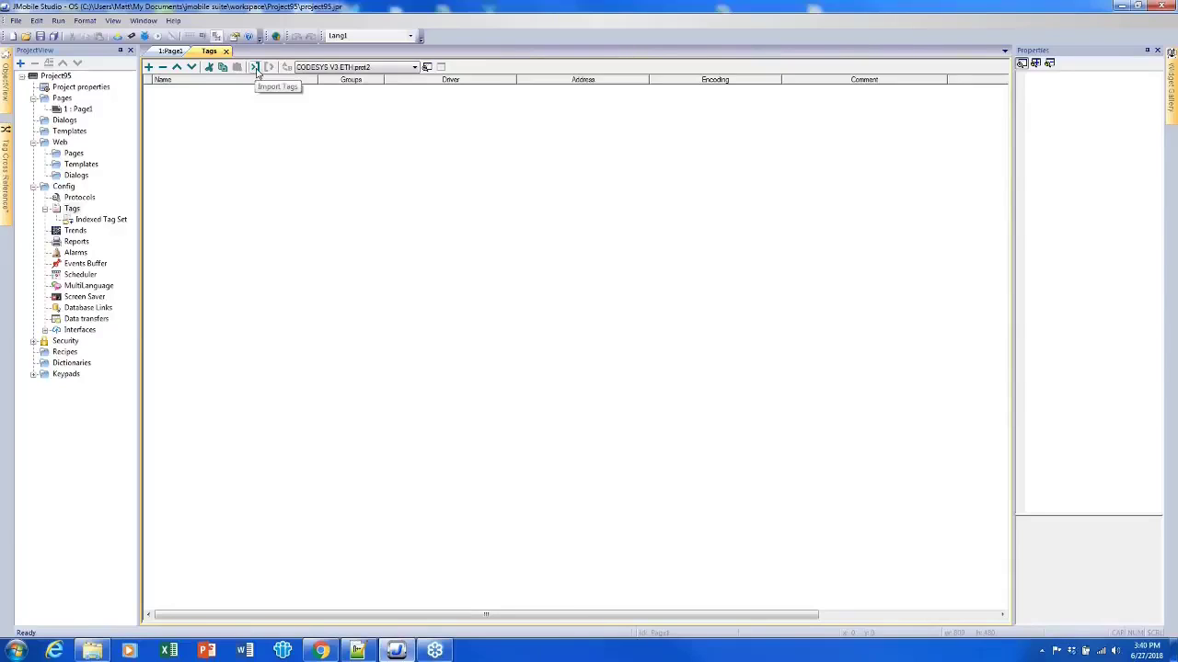
# Start a CODESYS tag import using the CODESYS3 xml v1.0 Linear importer
pyautogui.click(257, 71)
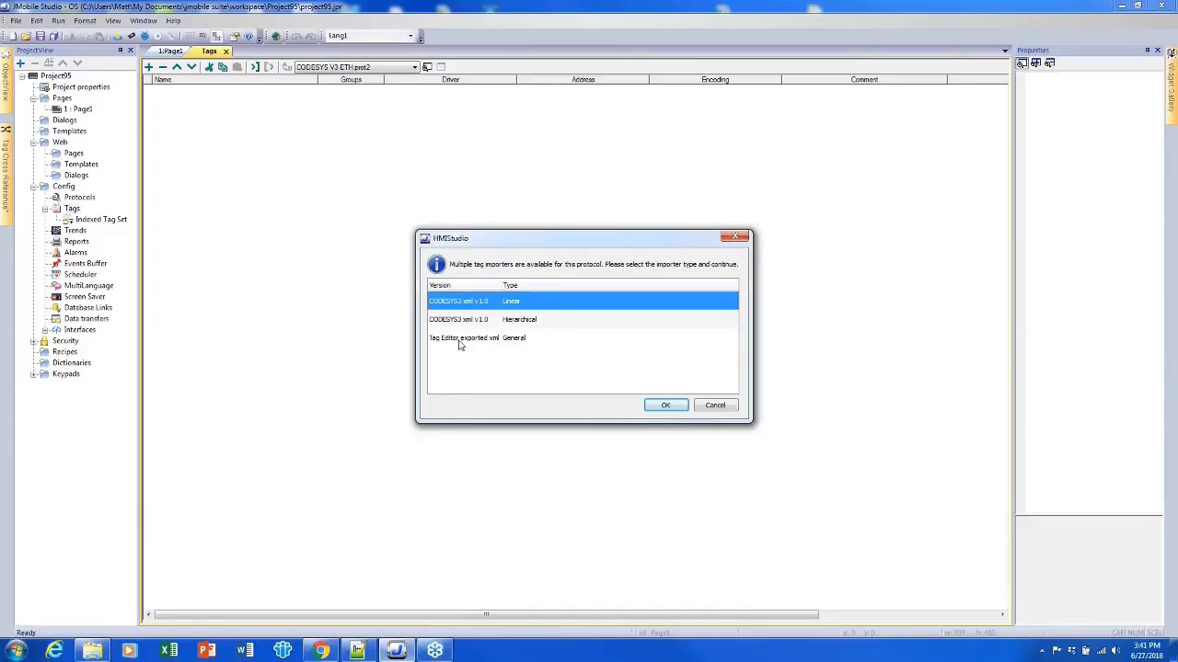
pyautogui.click(460, 341)
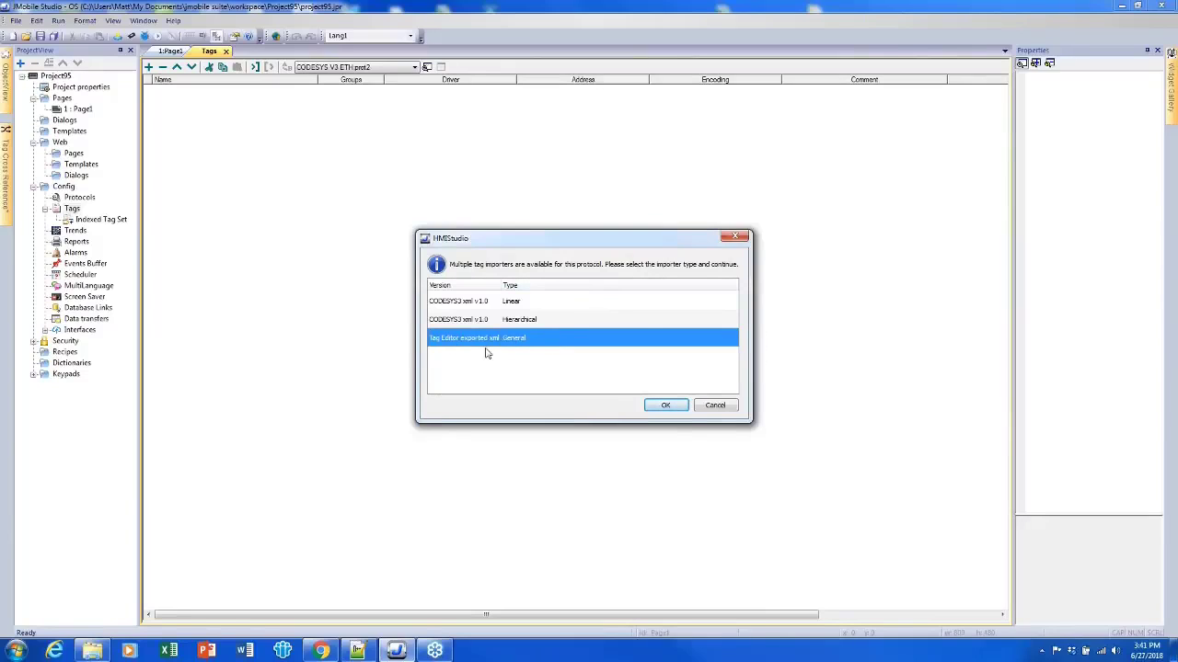
pyautogui.click(540, 306)
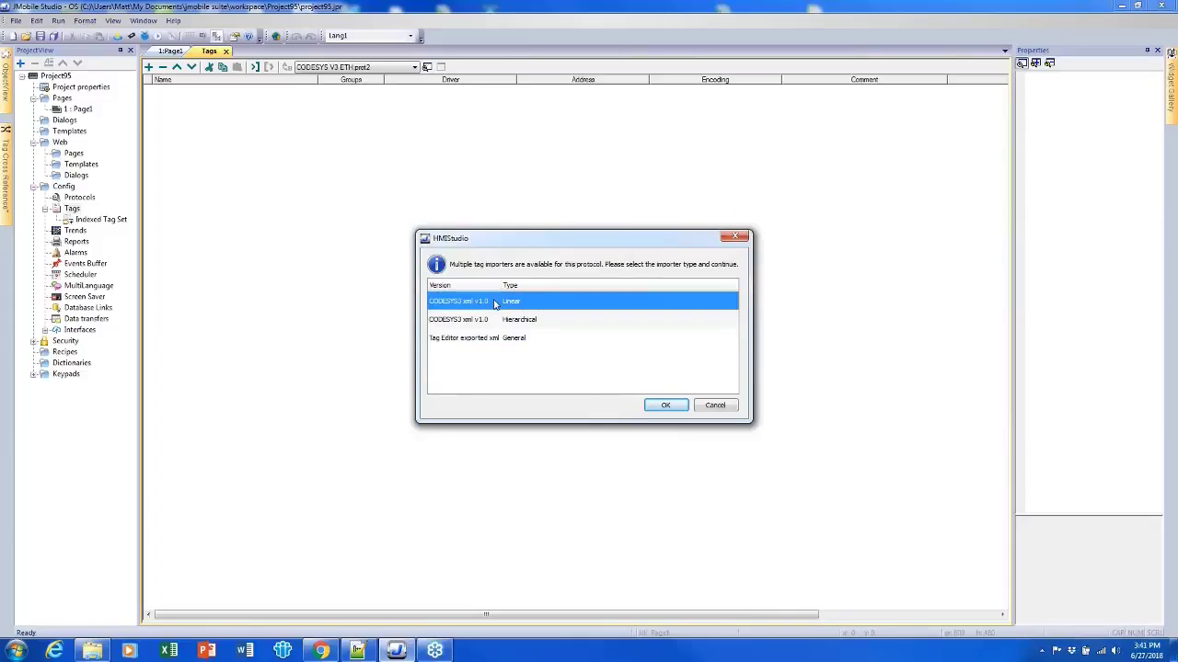
pyautogui.click(667, 405)
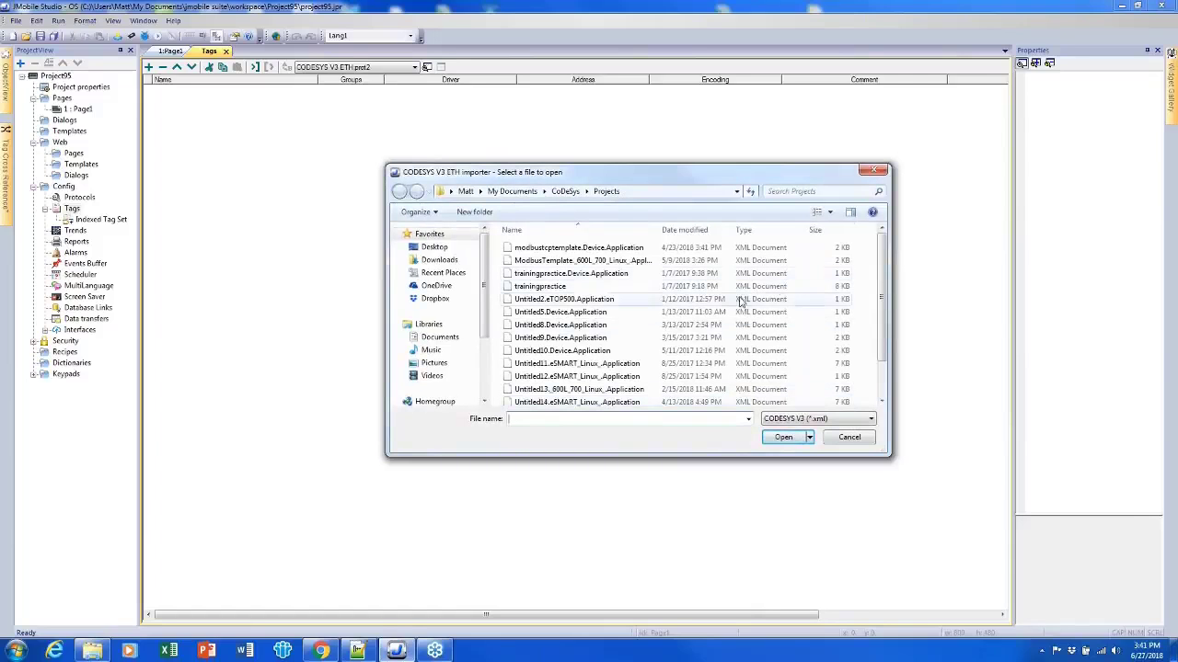
# Import Untitled5.Device.Application, adding 4 tags (v1–v4) to the dictionary
pyautogui.click(836, 313)
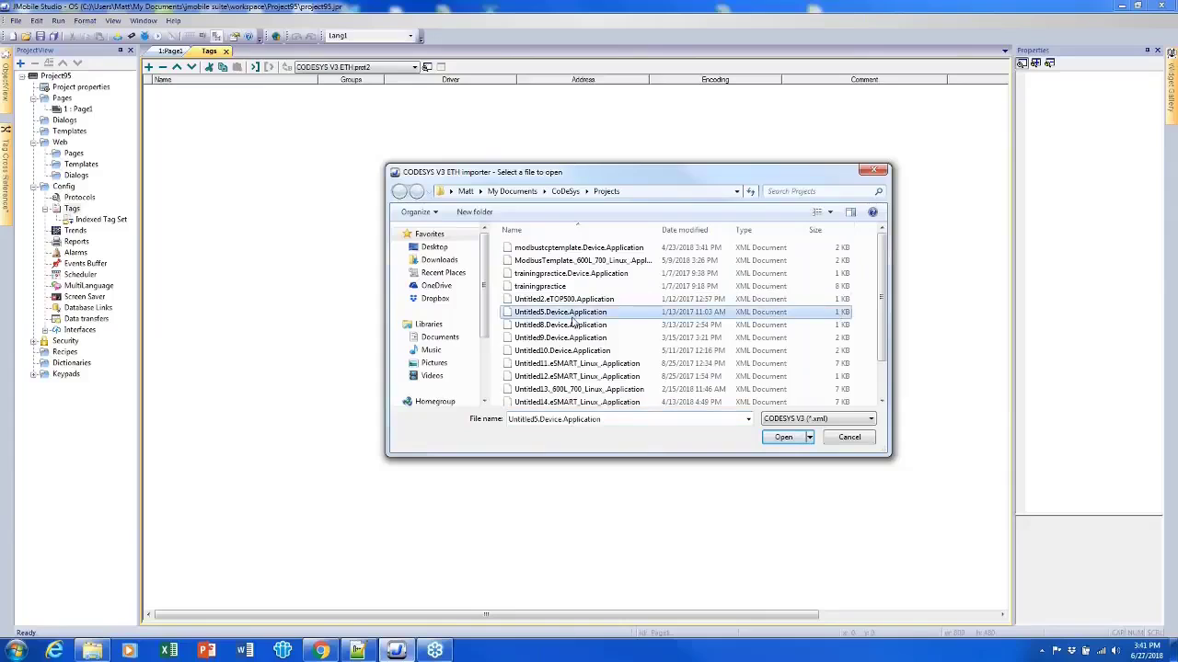
pyautogui.click(781, 439)
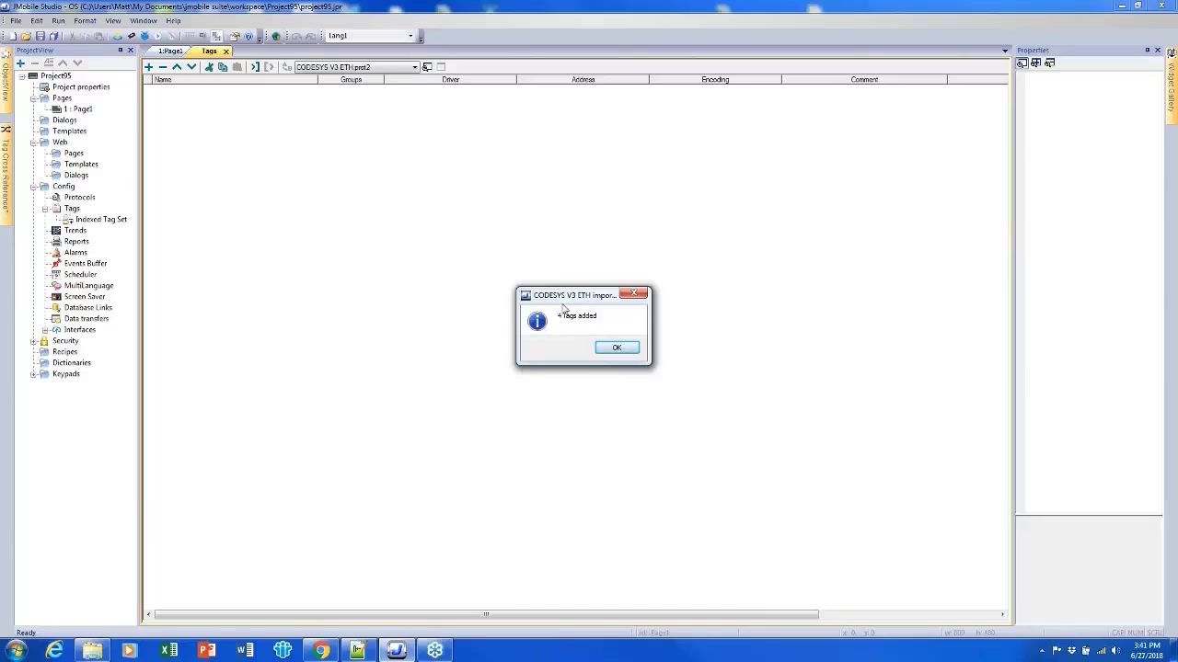
pyautogui.click(615, 349)
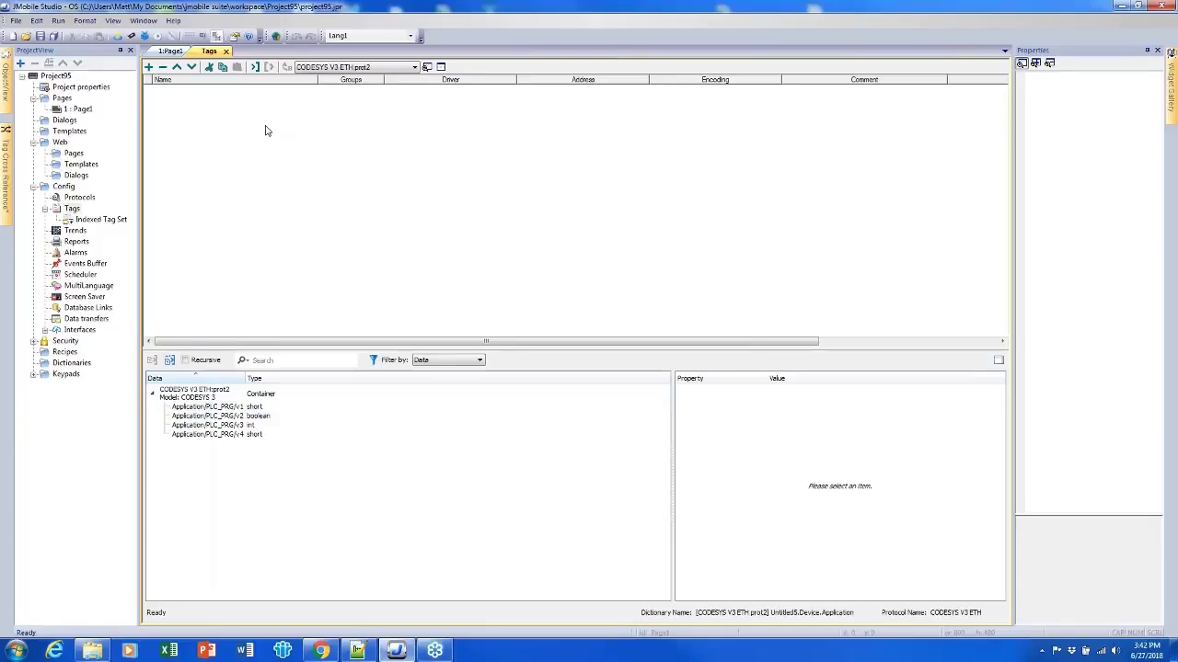
# Select dictionary tags Application/PLC_PRG/v1–v4 and add them to the tag table
pyautogui.click(262, 407)
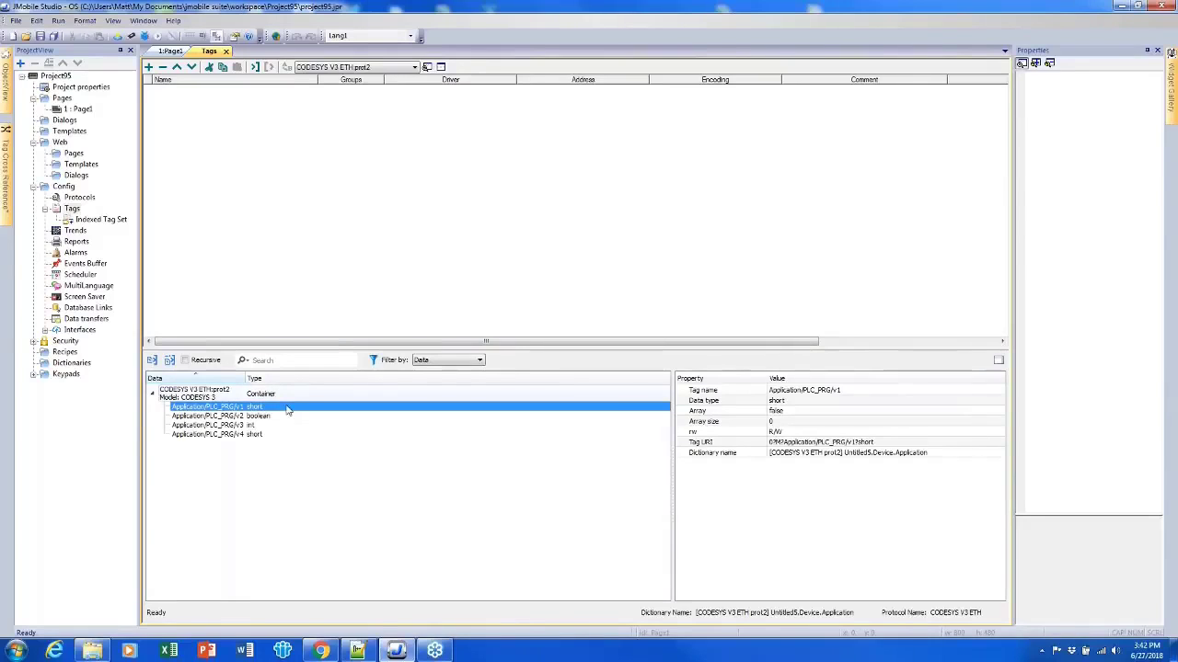
pyautogui.keyDown('ctrl'); pyautogui.click(283, 426); pyautogui.keyUp('ctrl')
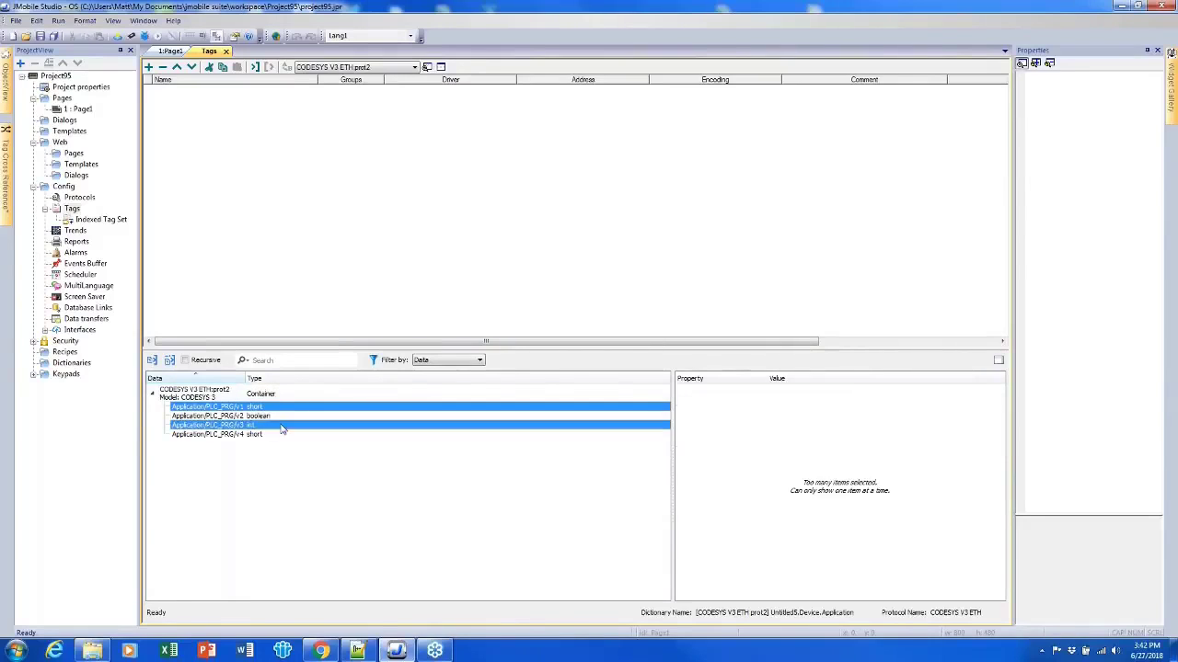
pyautogui.keyDown('ctrl'); pyautogui.click(281, 434); pyautogui.keyUp('ctrl')
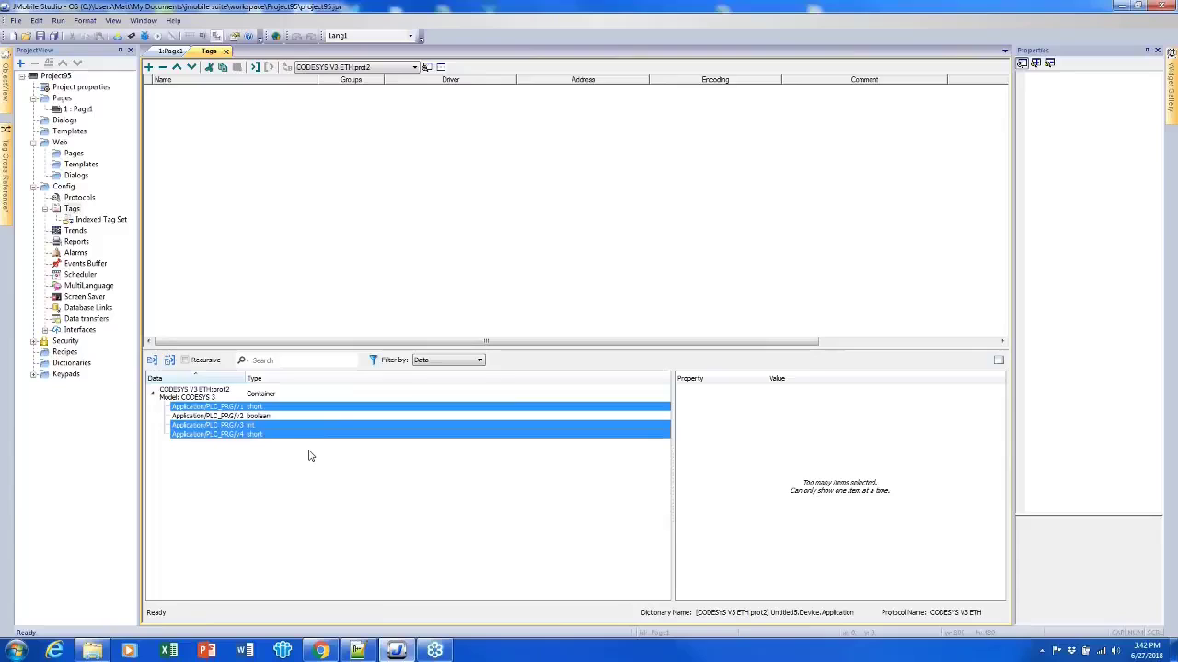
pyautogui.hotkey('ctrl', 'a')
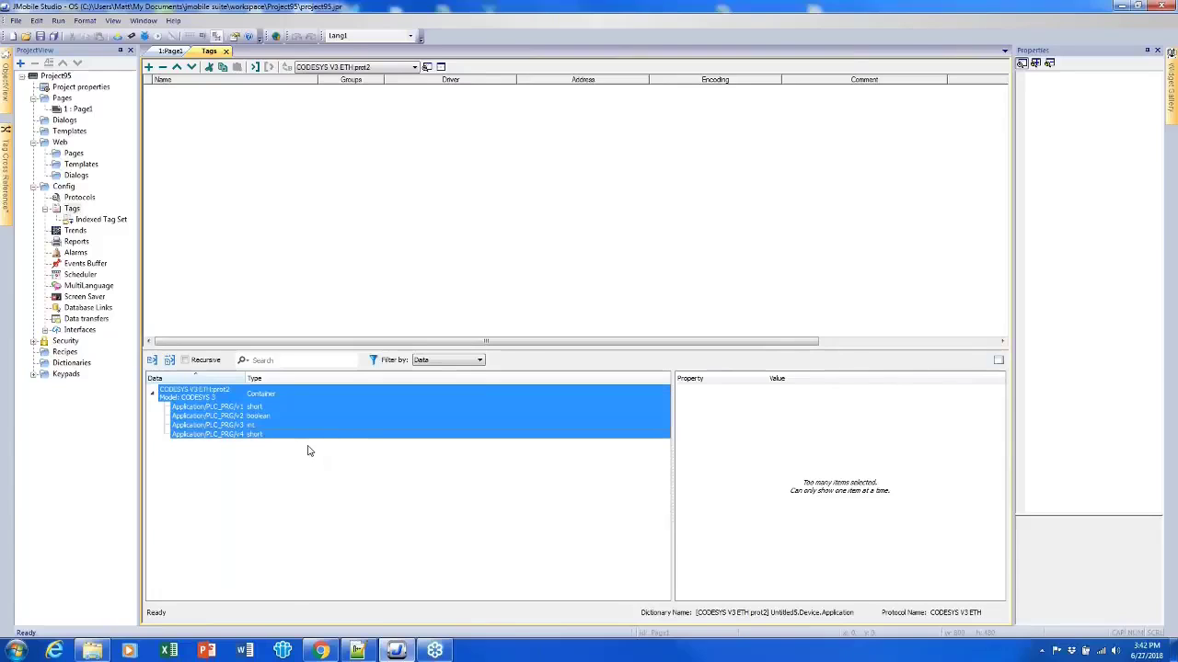
pyautogui.click(280, 456)
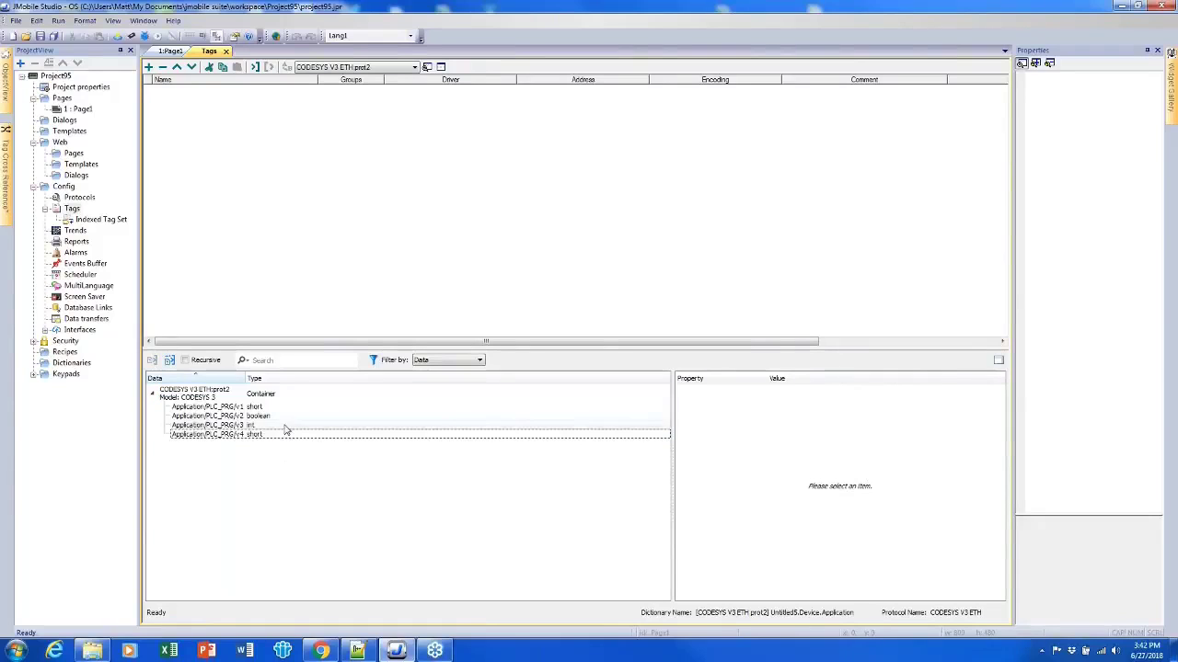
pyautogui.moveTo(289, 429)
pyautogui.mouseDown()
pyautogui.moveTo(284, 413)
pyautogui.moveTo(288, 442)
pyautogui.mouseUp()
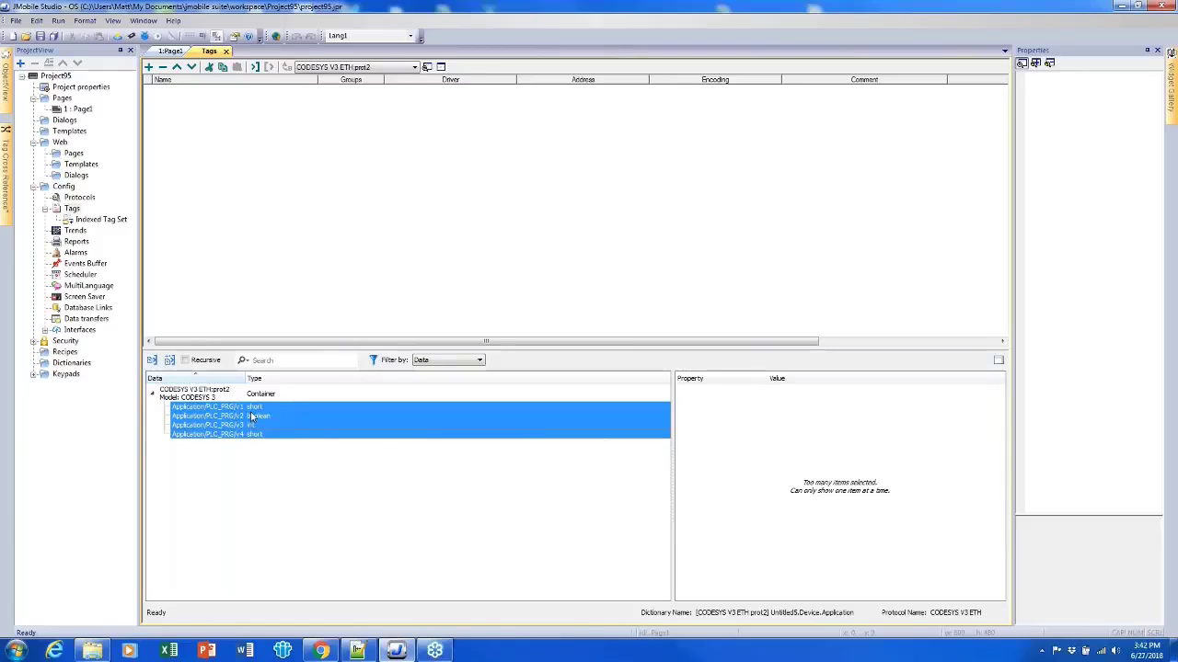
pyautogui.click(152, 362)
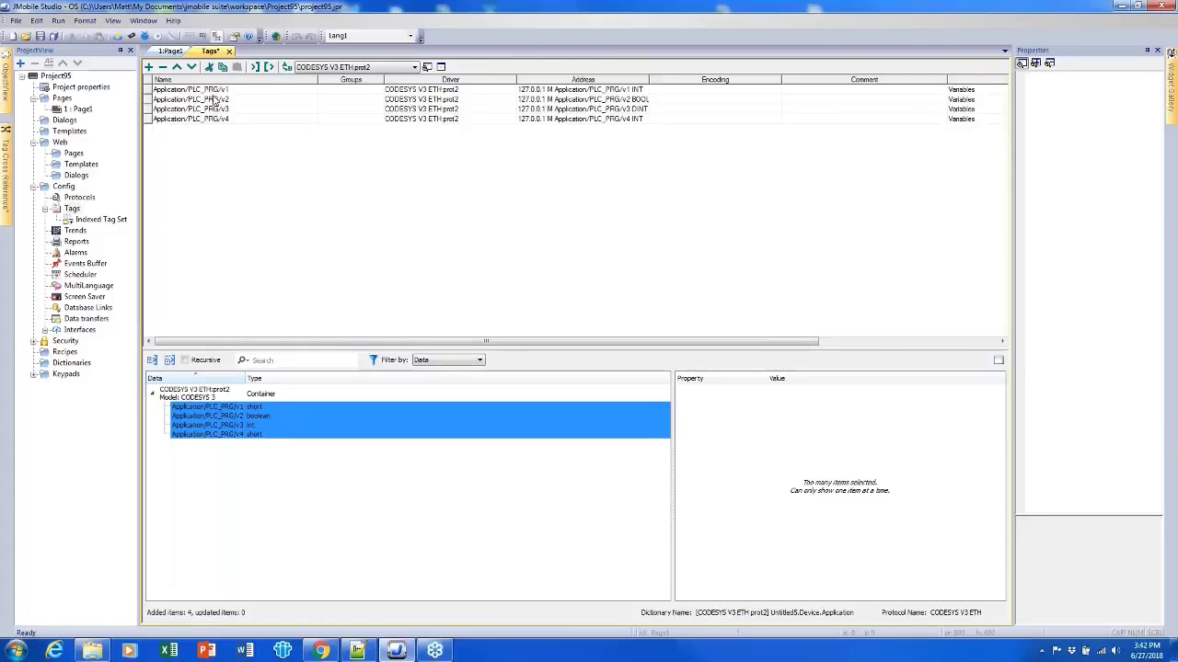
# Set the driver filter to Show All Tags, listing all 13 tags, and save
pyautogui.click(350, 68)
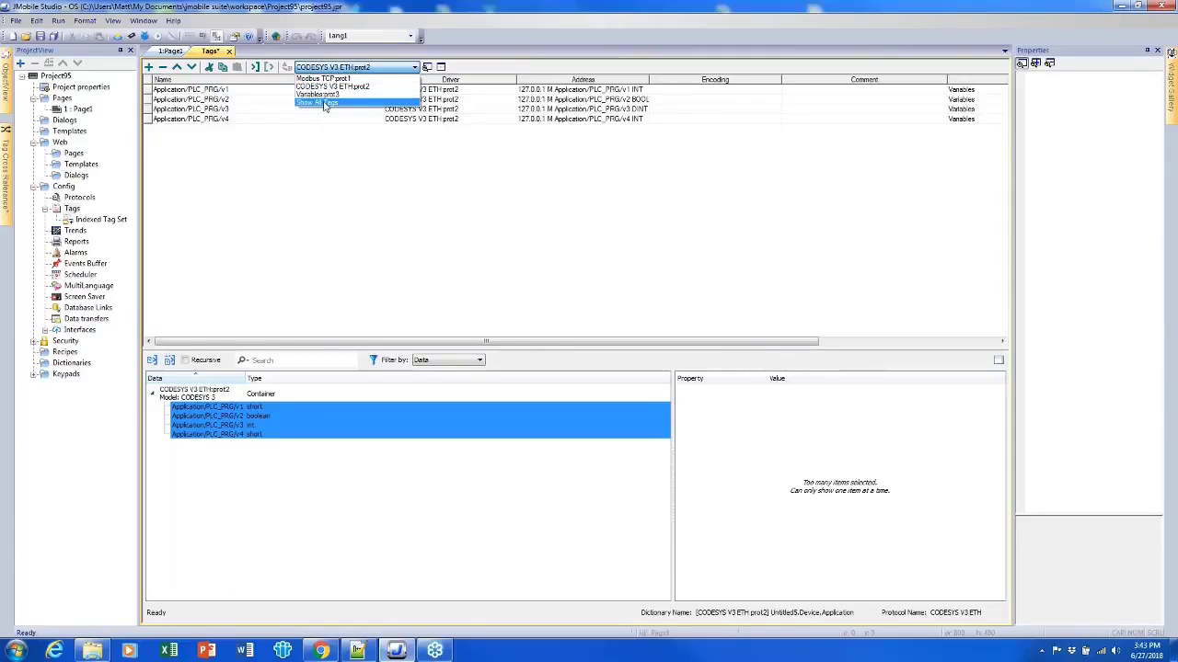
pyautogui.click(324, 103)
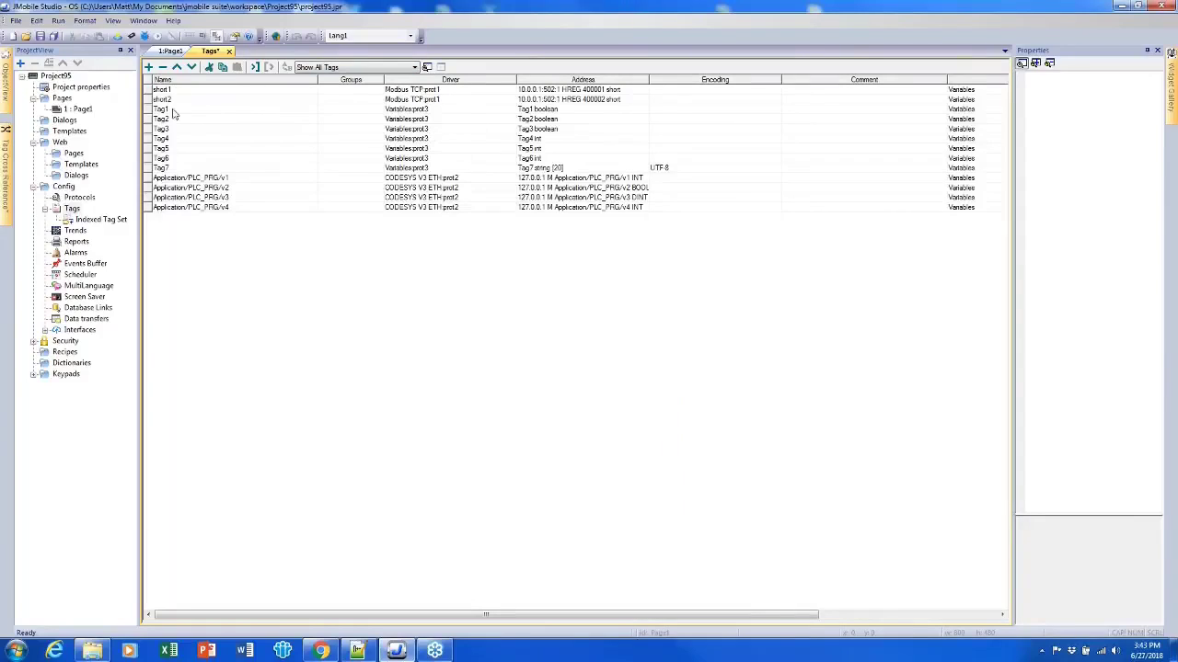
pyautogui.click(44, 37)
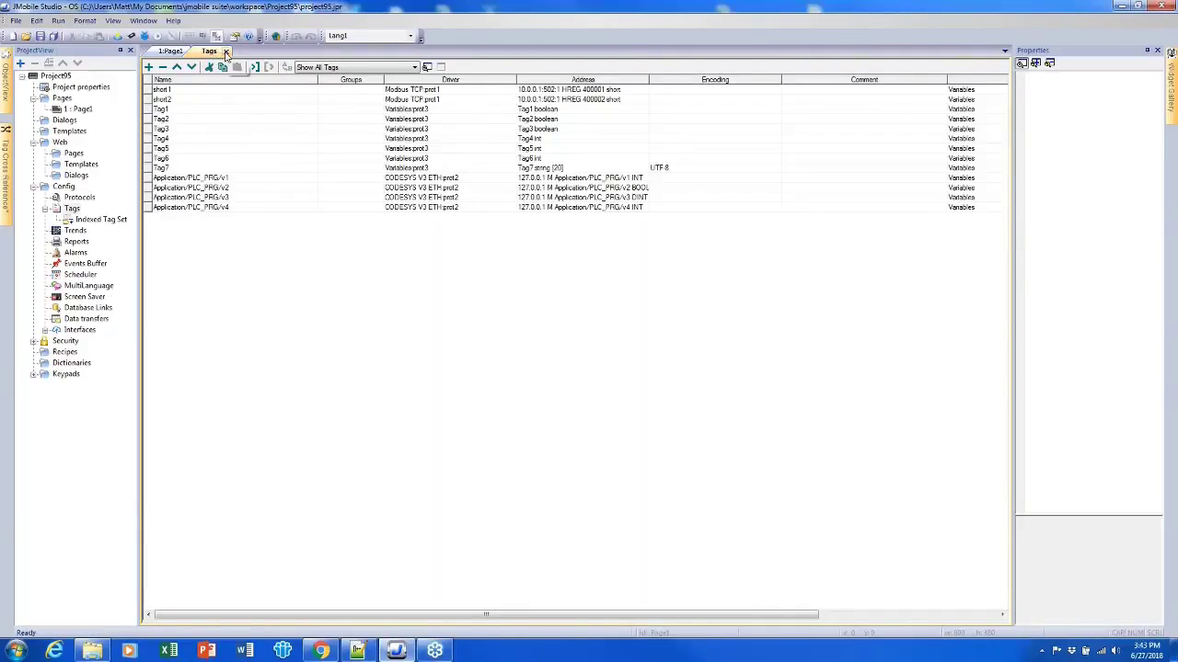